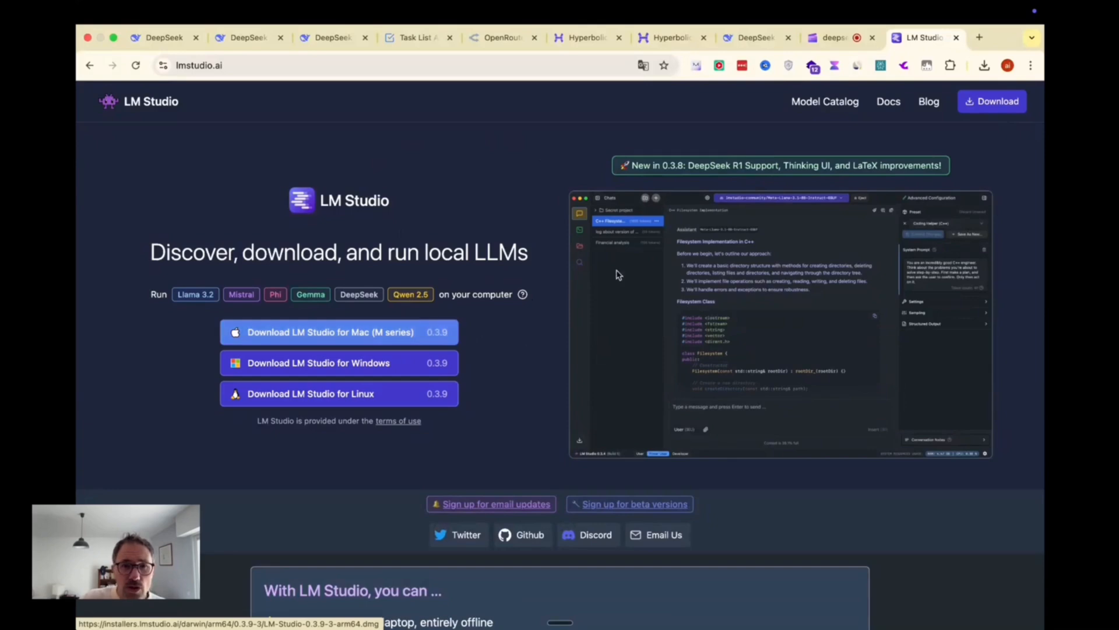
Step: Open the downloaded LM-Studio-0.3.9-3-arm64.dmg from its folder and copy LM Studio into Applications
click(984, 65)
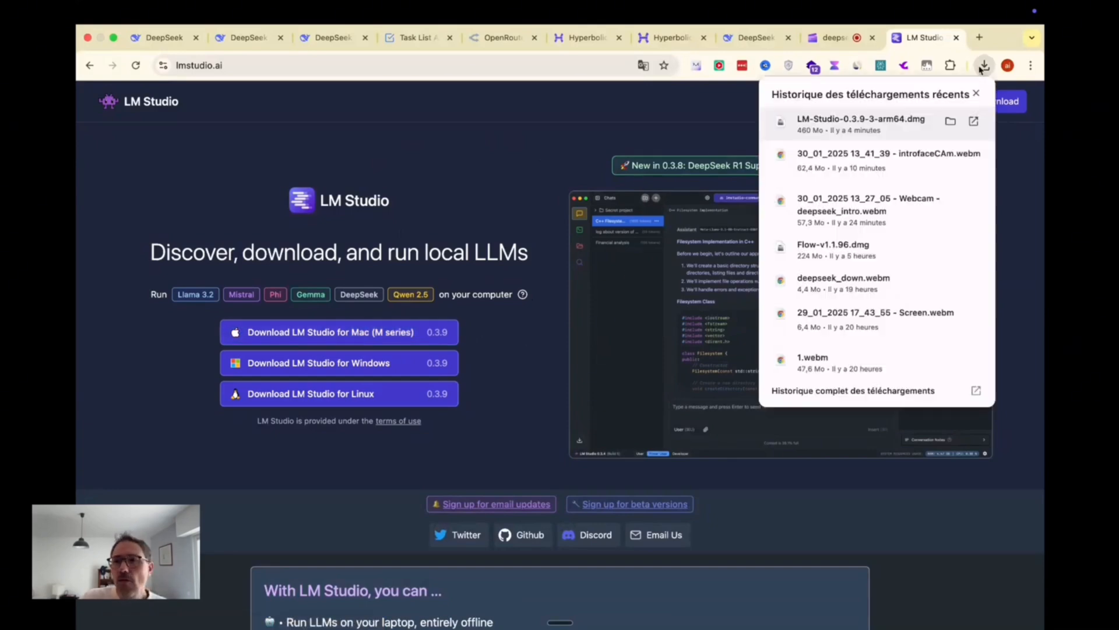
click(950, 121)
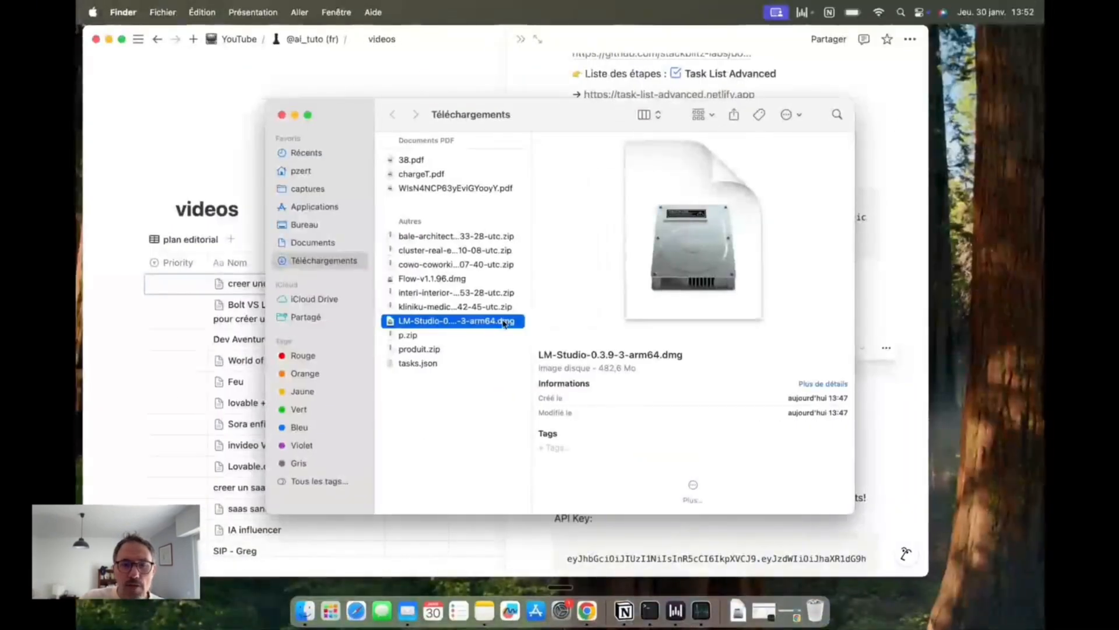
double_click(504, 322)
drag(415, 183, 585, 210)
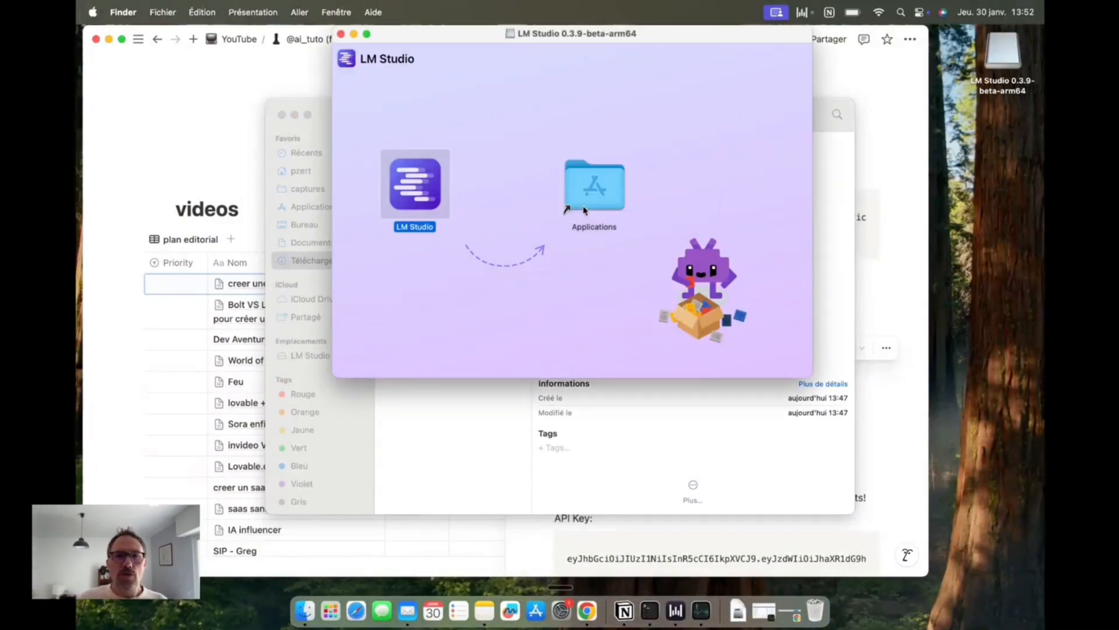
Step: Launch LM Studio from the Applications folder and confirm opening it
double_click(585, 210)
scroll(408, 233, down, 5)
double_click(394, 238)
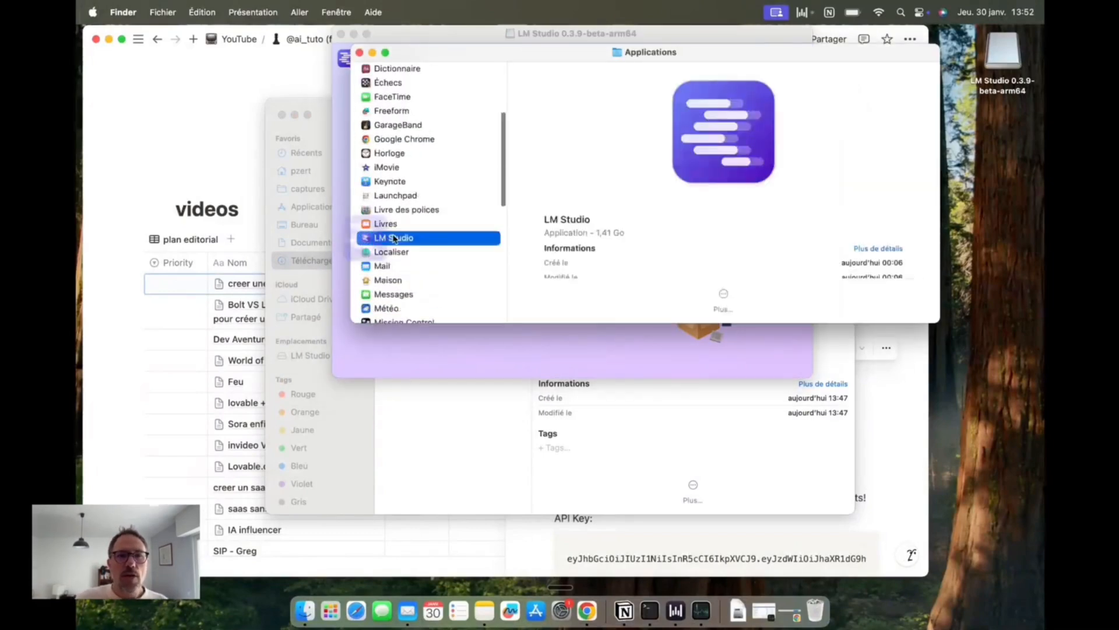
click(605, 275)
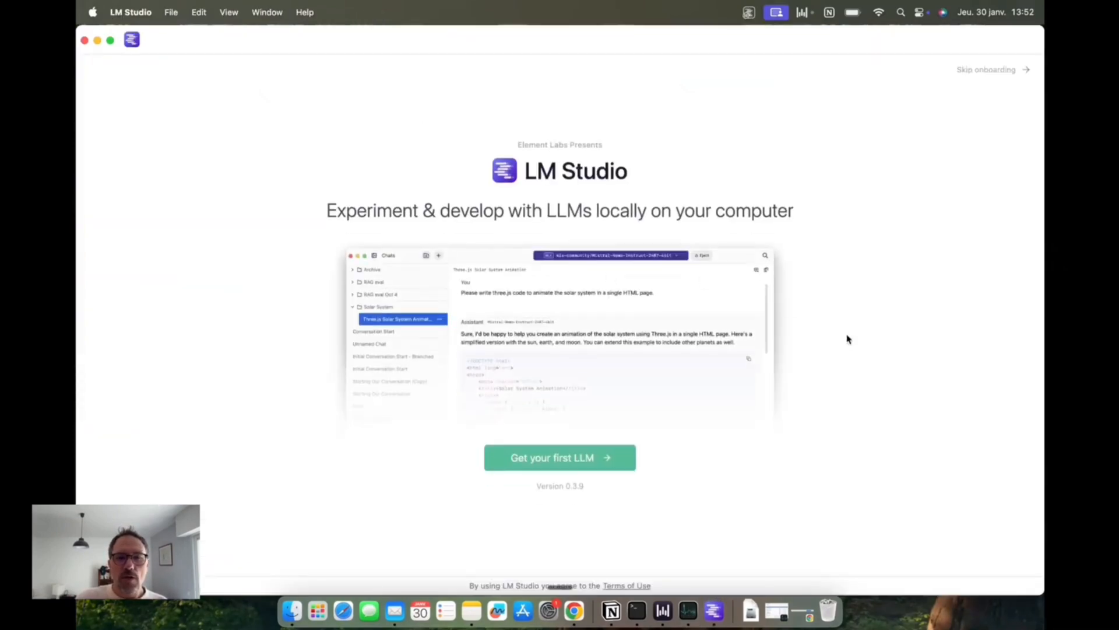
Step: Start the first-LLM setup, skip the rest of the onboarding and dismiss the system notification
click(611, 464)
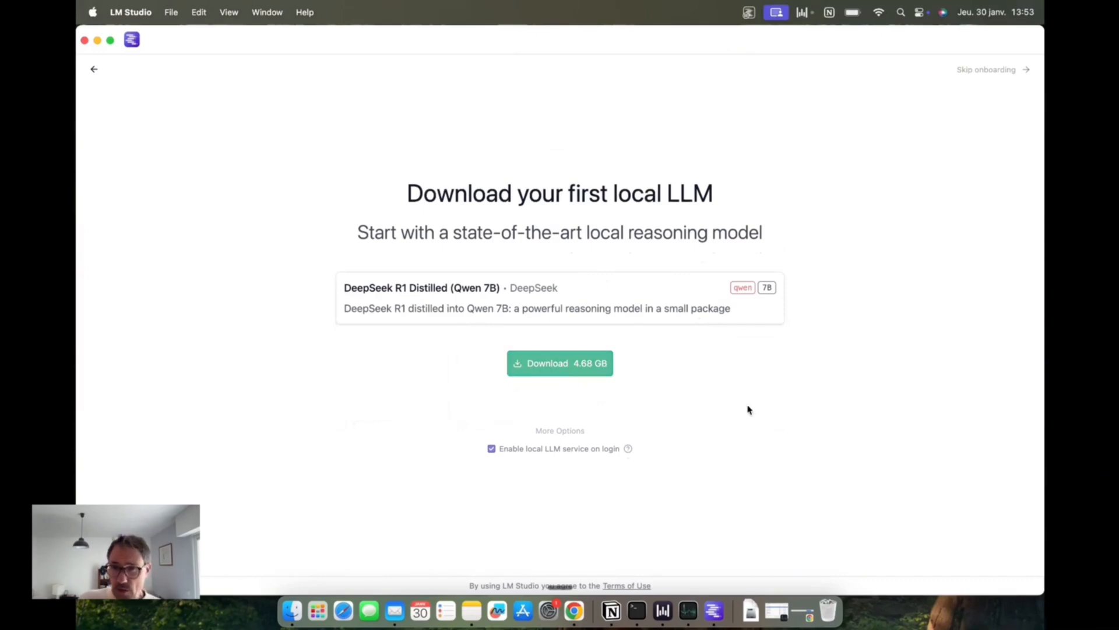
click(1016, 75)
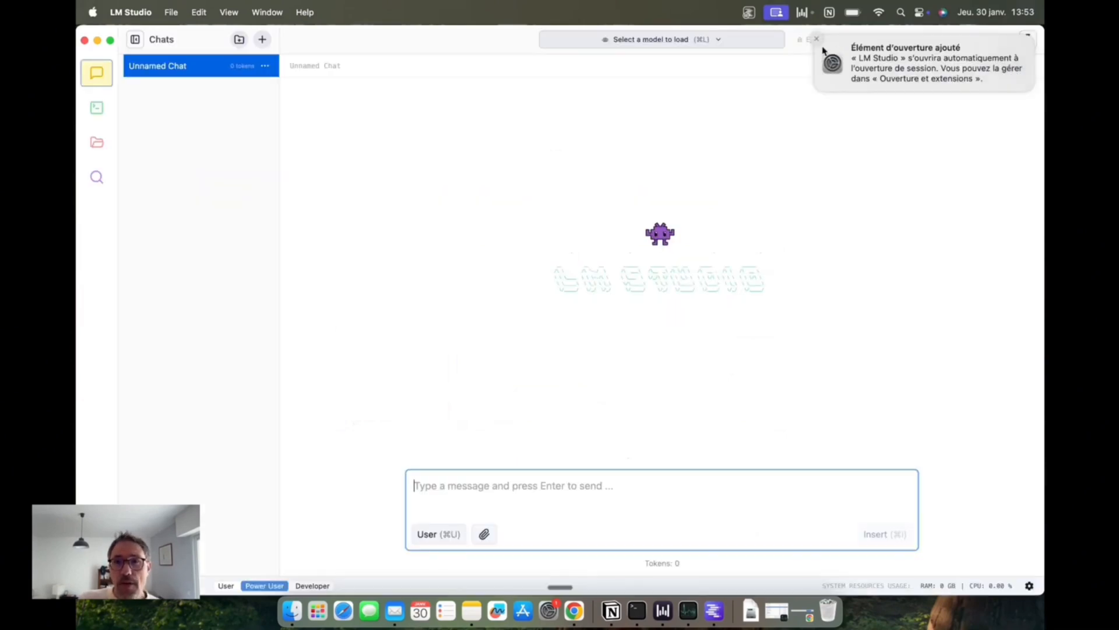
click(816, 39)
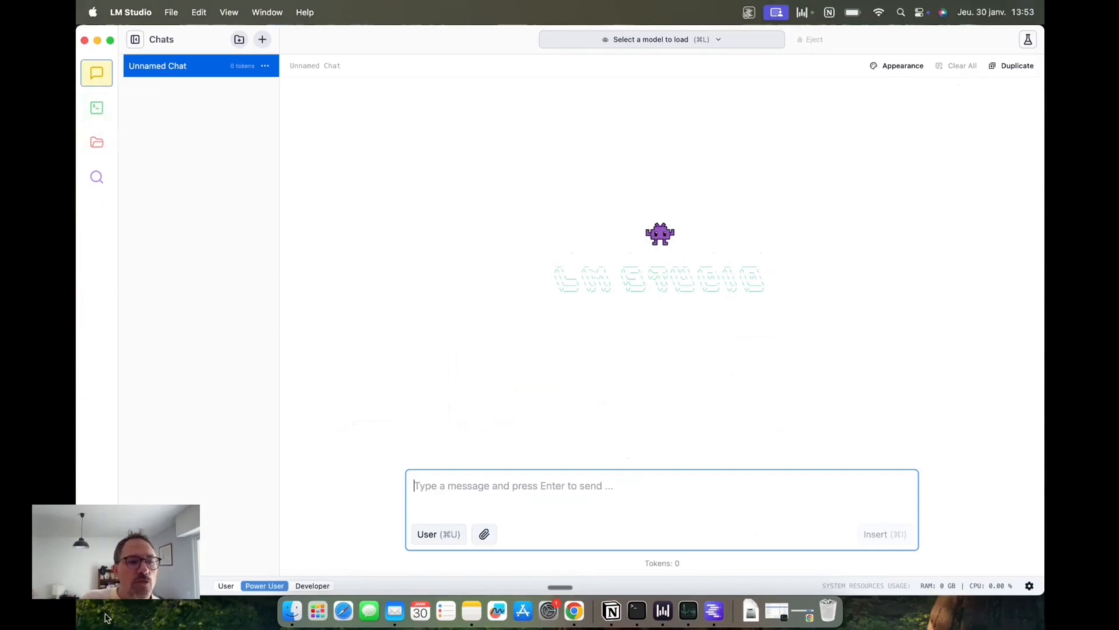
Step: Look at the local models page and the options for its models directory
click(98, 144)
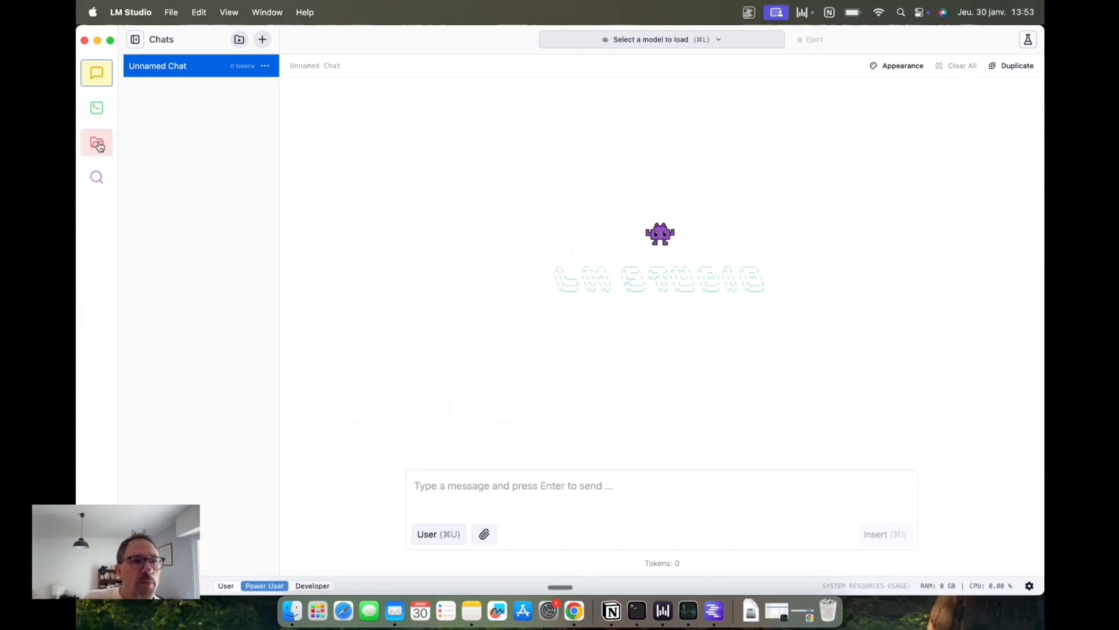
click(381, 82)
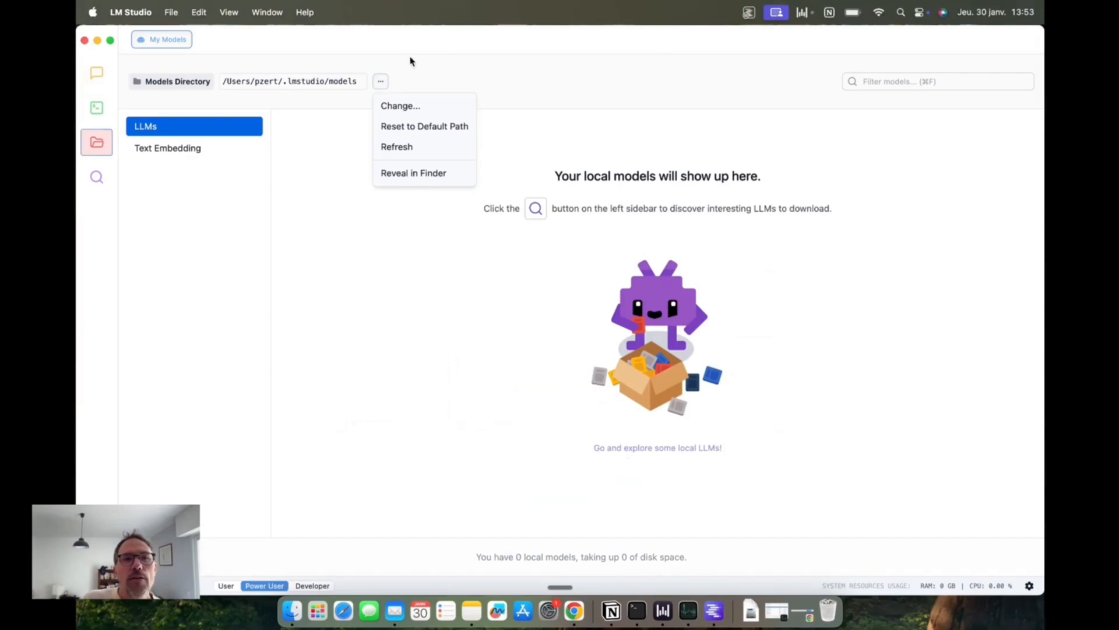
click(183, 47)
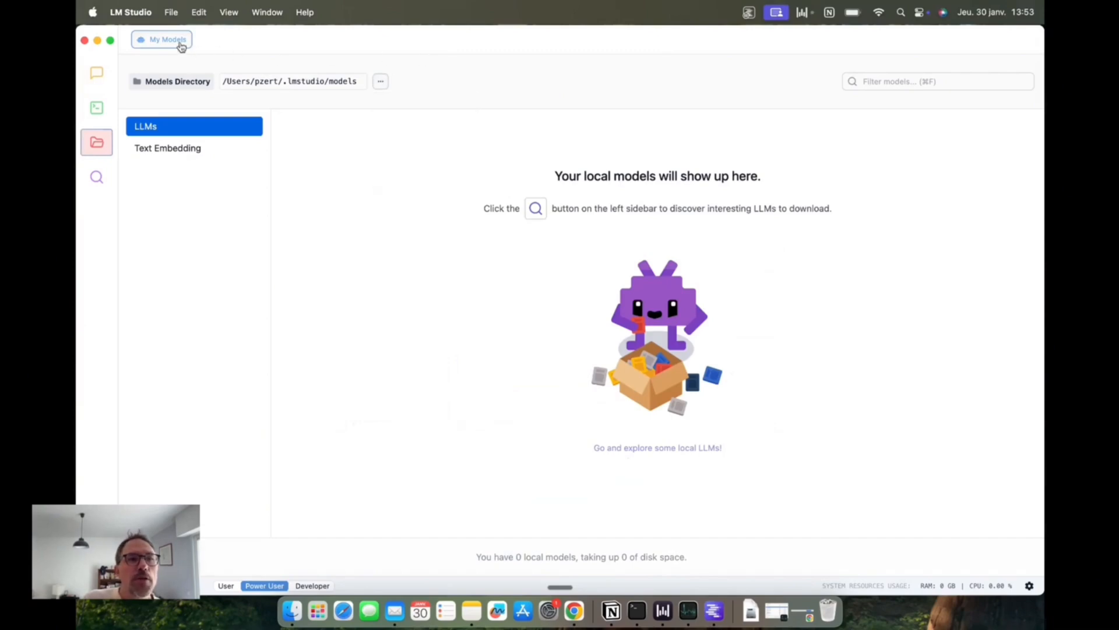
Step: Open the model search, browse the staff picks and view the details of DeepSeek R1 Distill (Llama 8B)
click(101, 188)
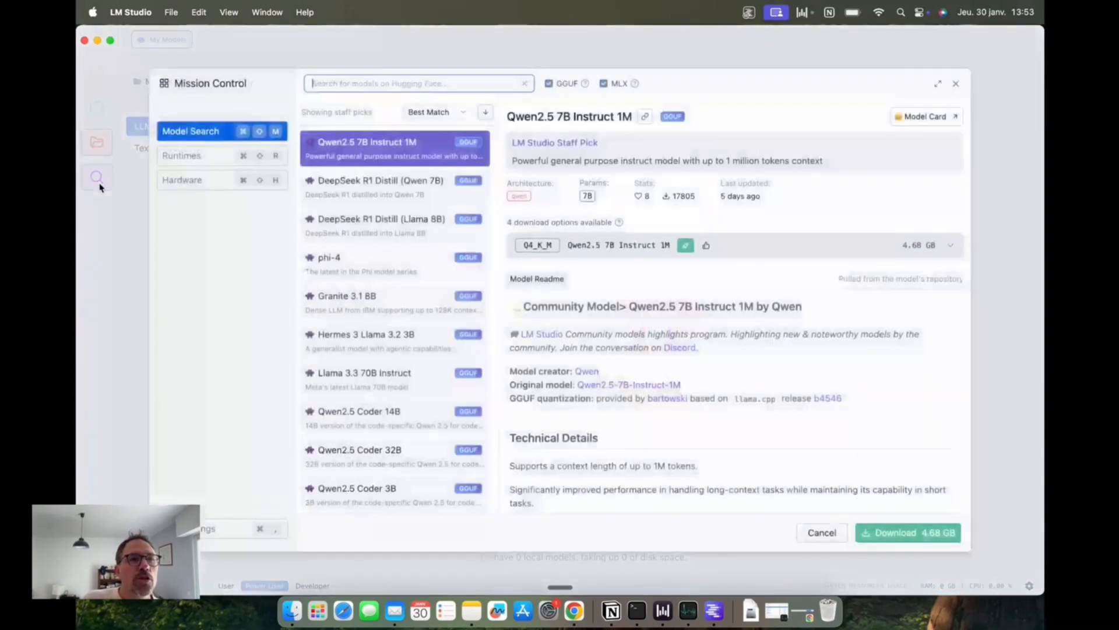
click(101, 187)
click(101, 187)
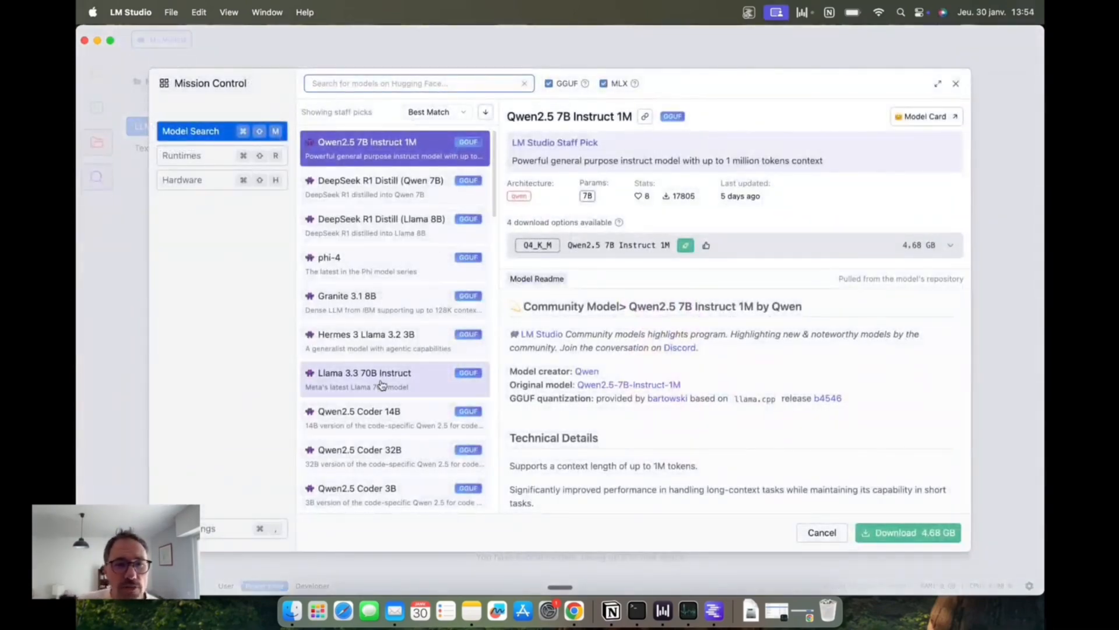
scroll(387, 376, down, 5)
scroll(382, 383, up, 5)
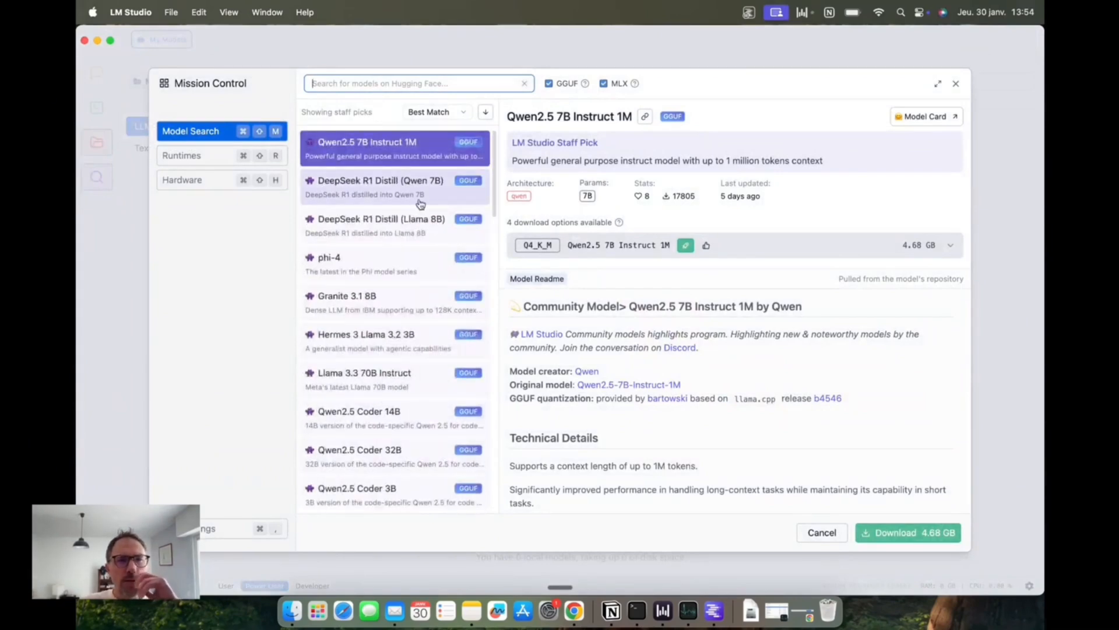
click(443, 235)
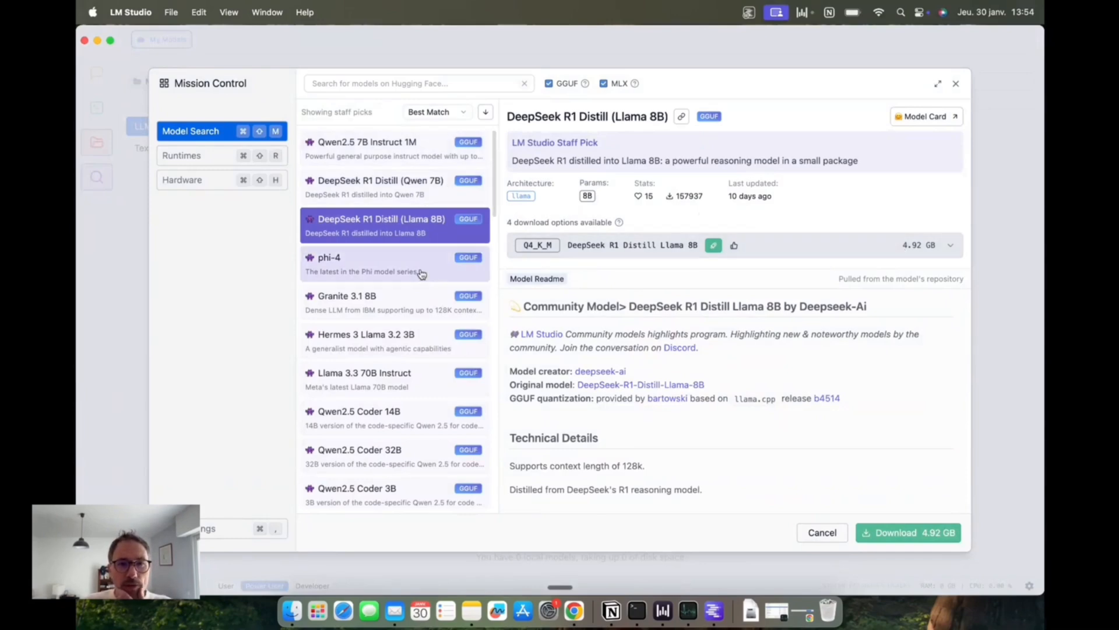
Step: Search the models for "deepseek" and inspect the lmstudio-community DeepSeek-R1-Distill-Llama-8B-GGUF result
click(394, 85)
text(deep)
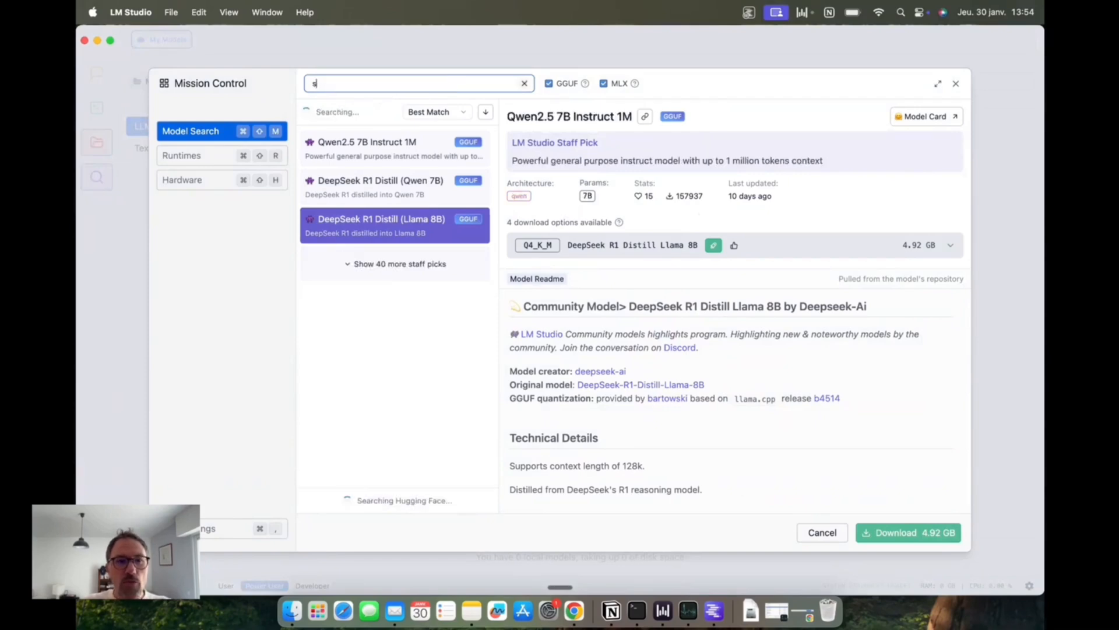
text(seek)
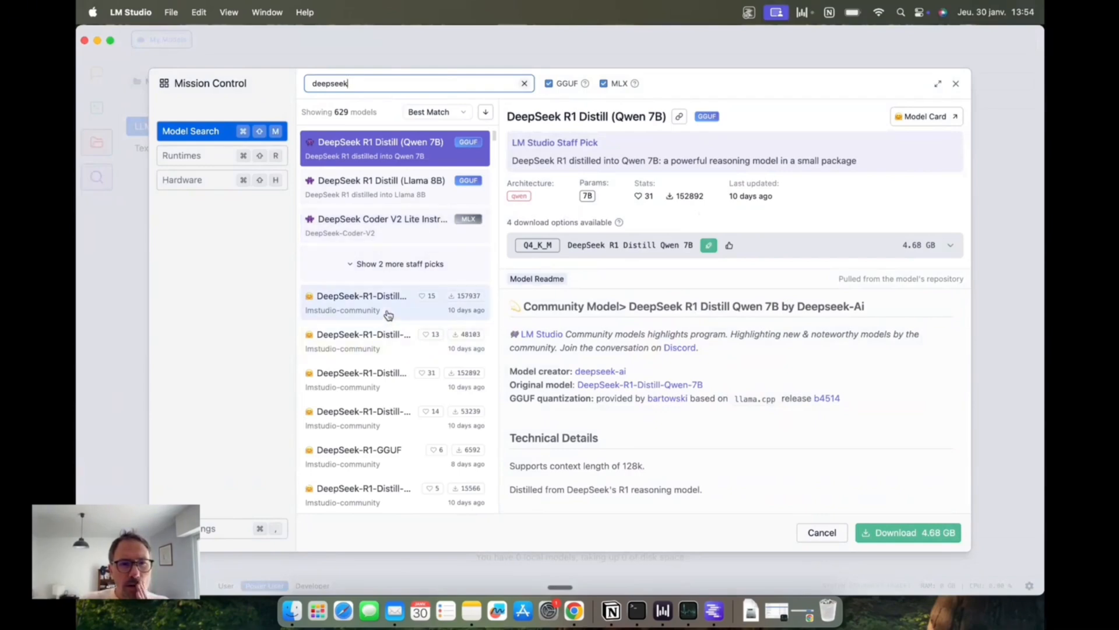
scroll(387, 314, down, 2)
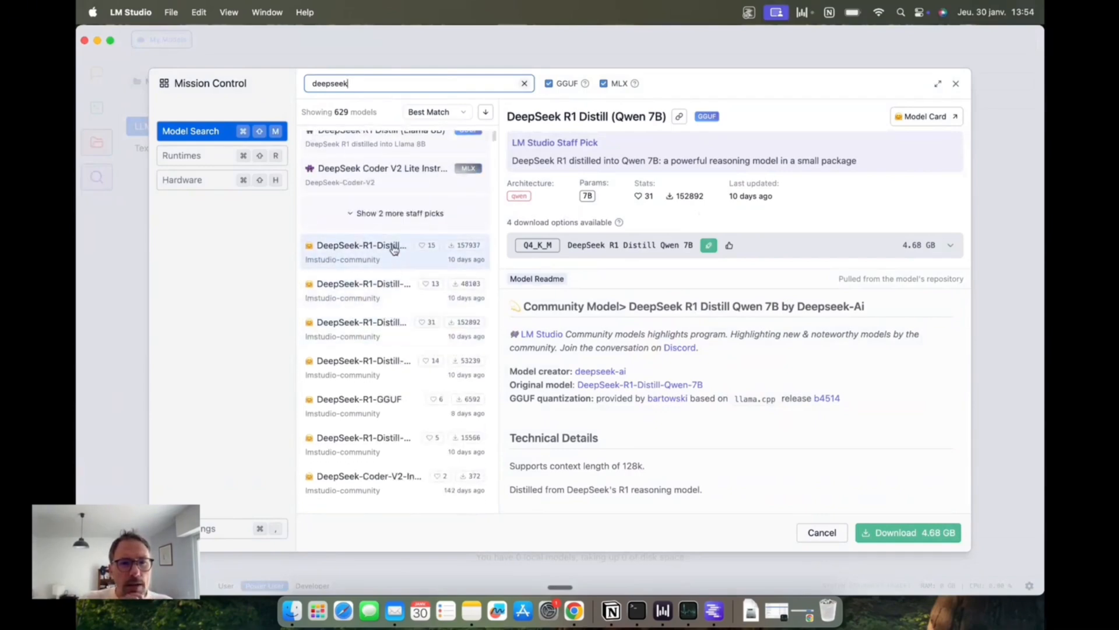
click(395, 250)
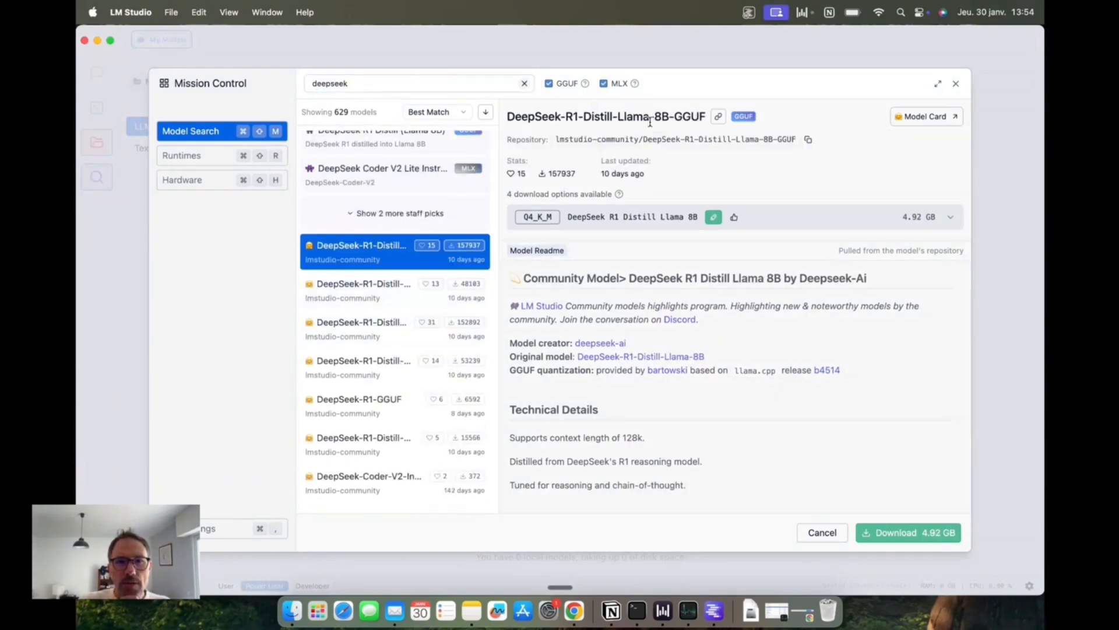
click(344, 295)
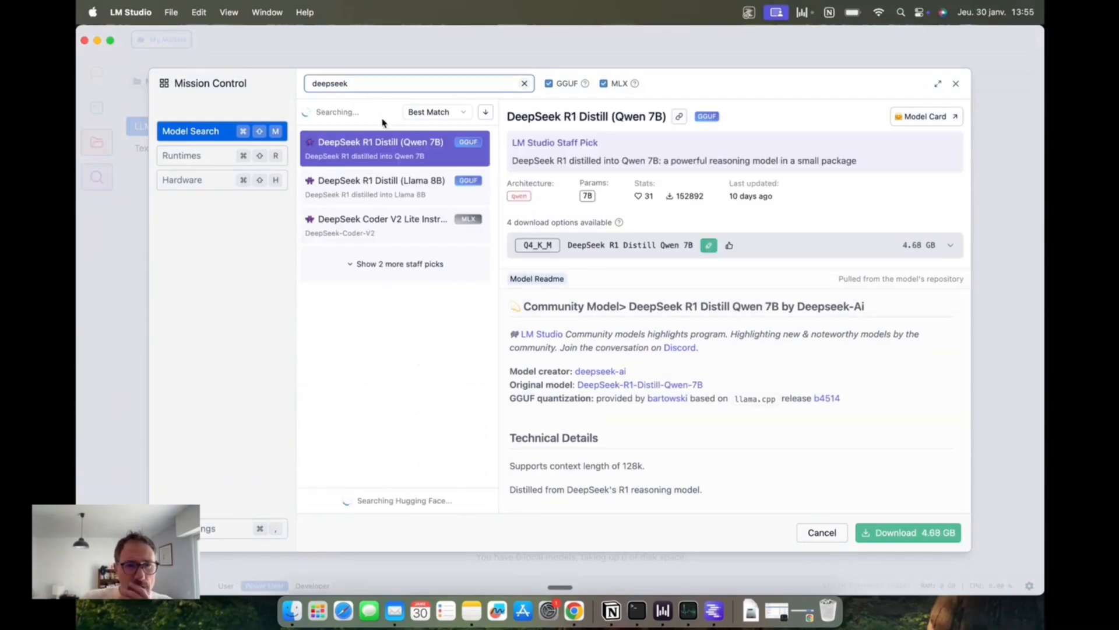
Step: Review the download options and readme of DeepSeek R1 Distill (Qwen 7B)
click(950, 252)
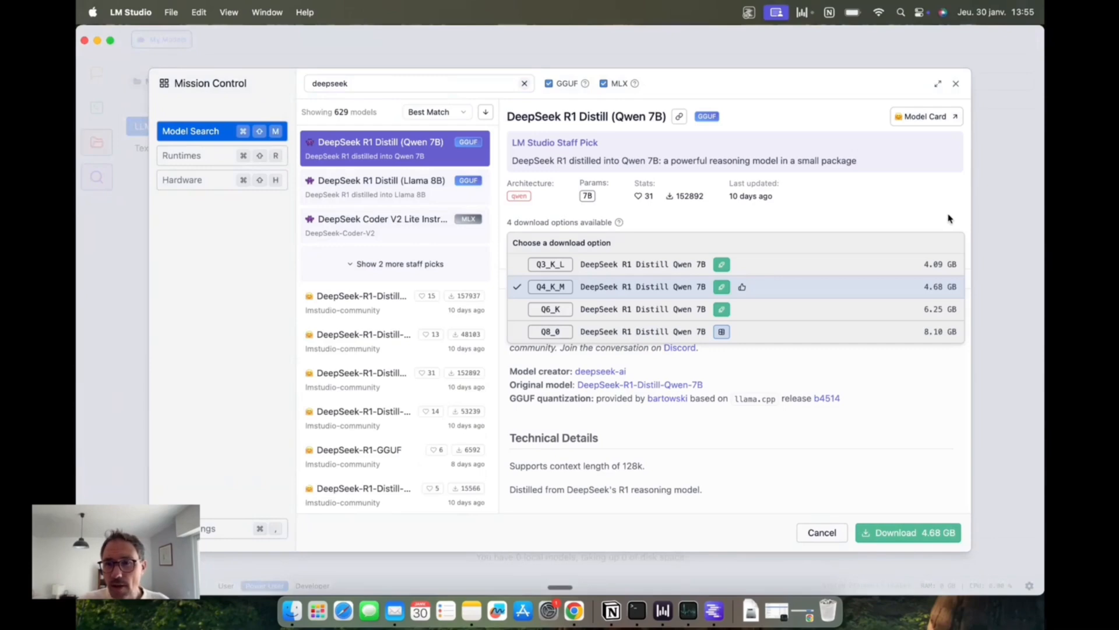
click(951, 218)
click(956, 249)
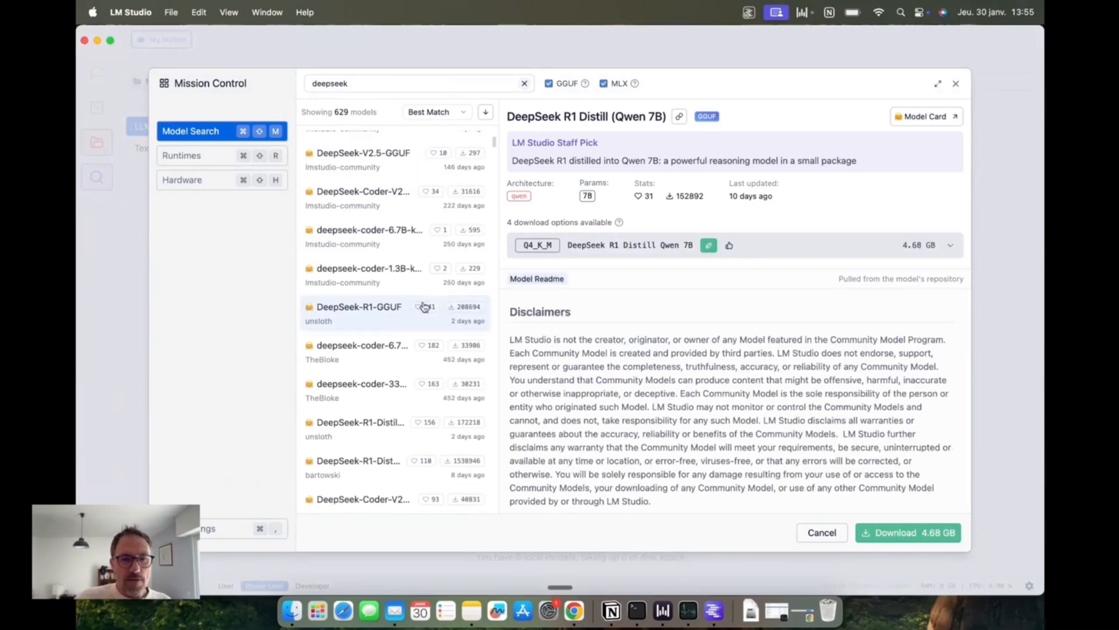
scroll(424, 304, up, 7)
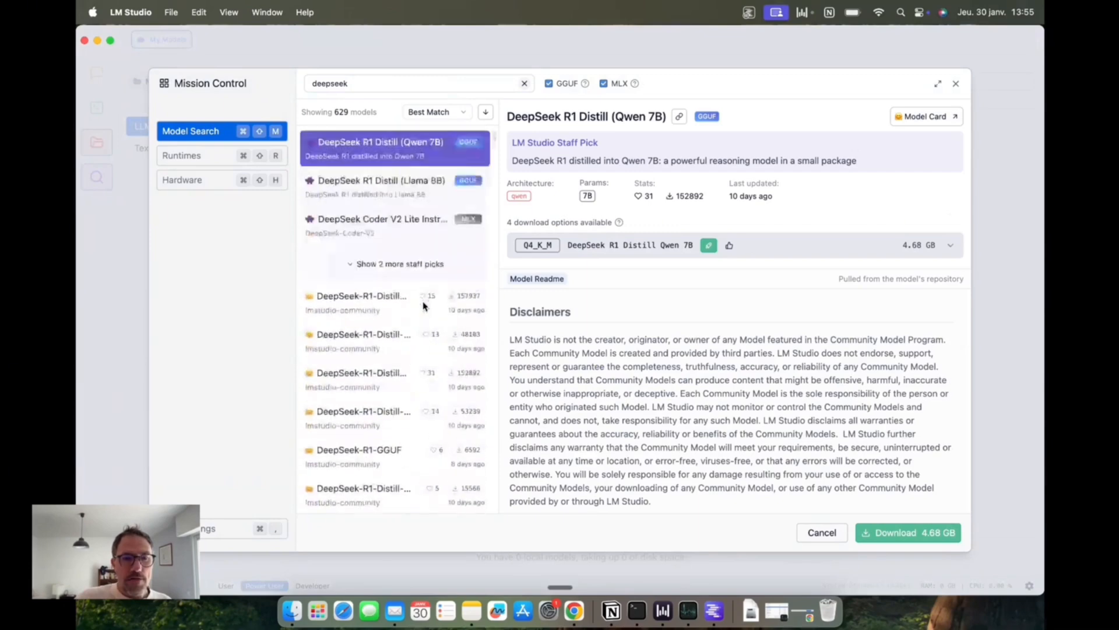
Step: Search for "deepseek 70" and check the download options of DeepSeek-R1-Distill-Llama-70B-GGUF for suitability on this machine
click(399, 81)
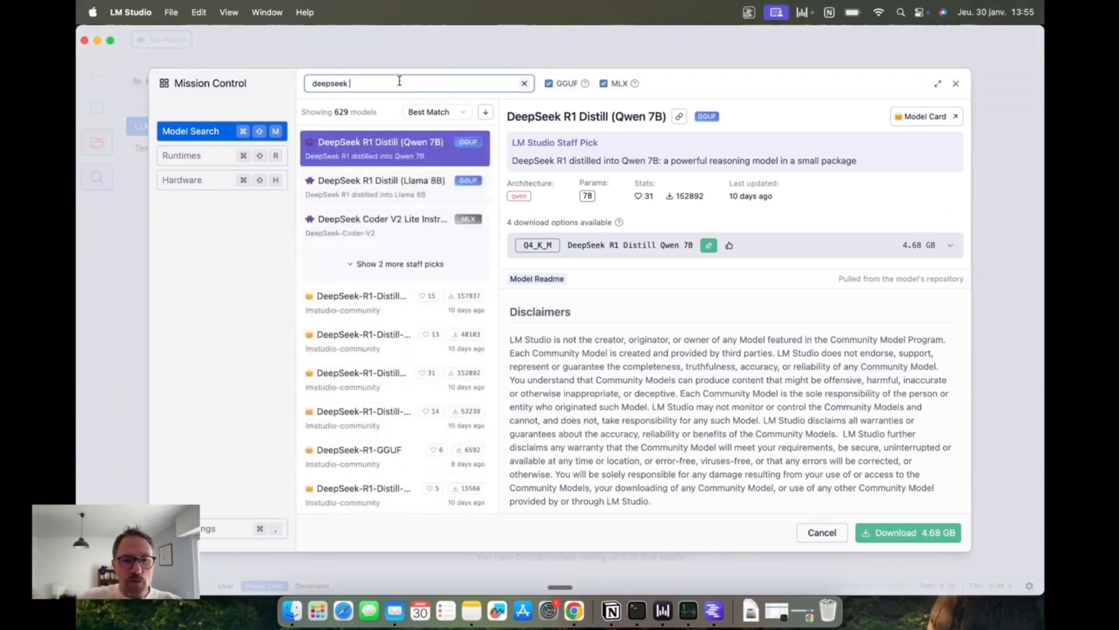
text(70)
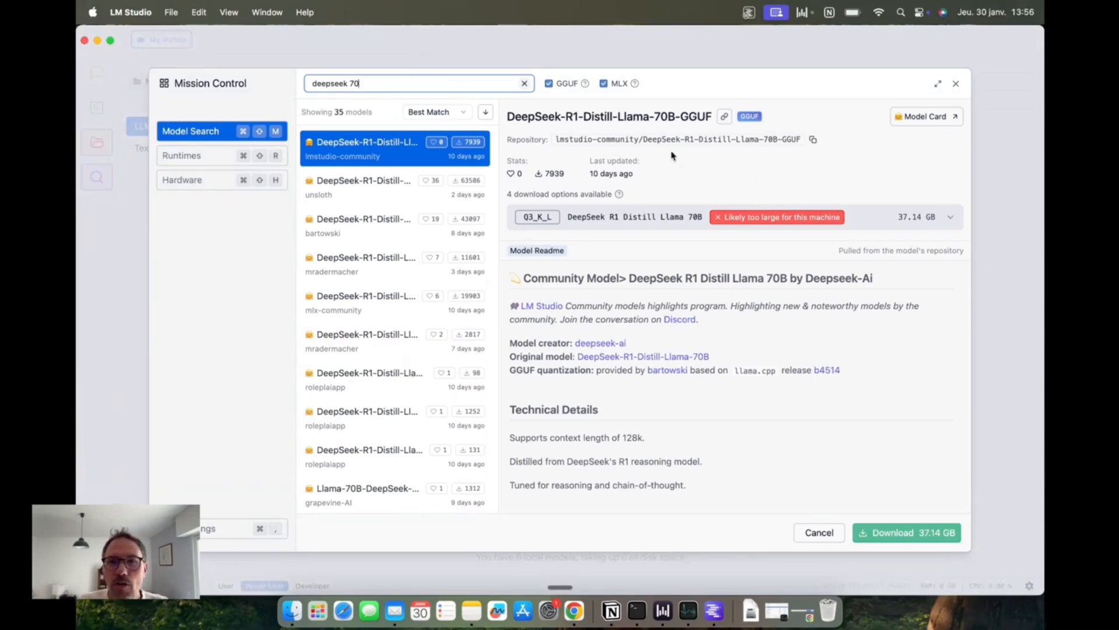
click(951, 220)
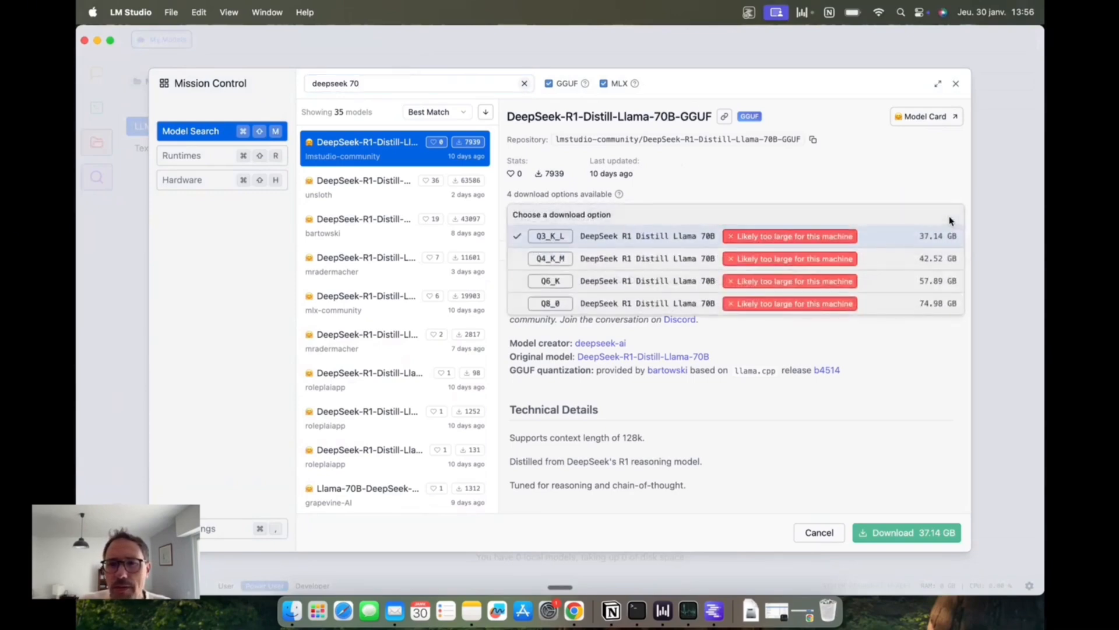
mouse_move(747, 234)
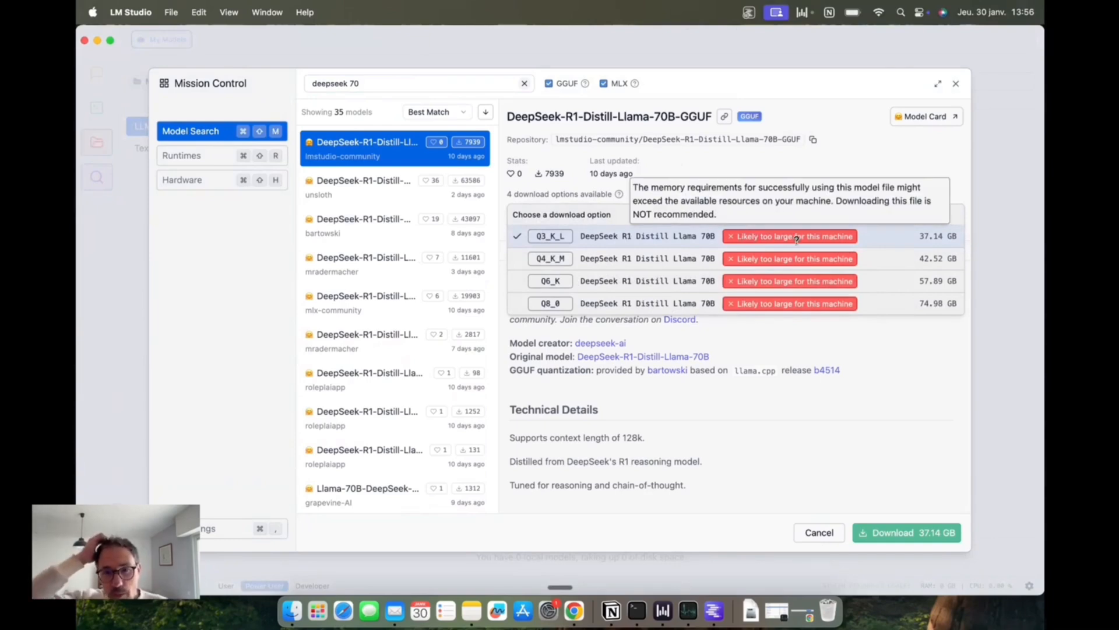
click(816, 178)
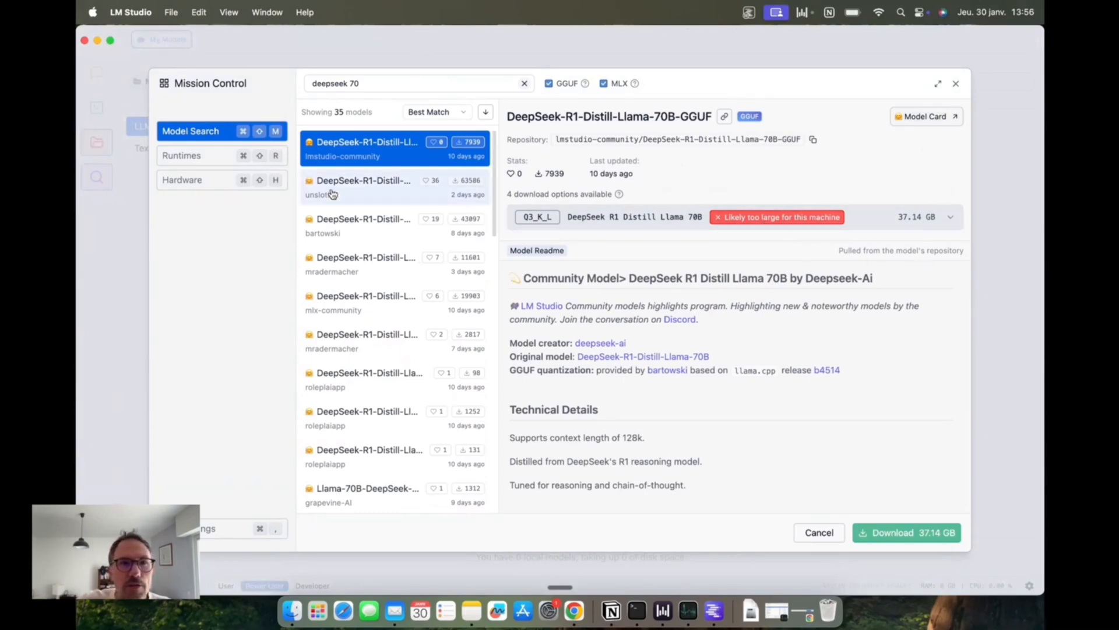
Step: Shorten the model search back to "deepseek" and download the Q4_K_M version of DeepSeek R1 Distill (Qwen 7B)
click(394, 87)
key(BackSpace)
key(BackSpace)
key(BackSpace)
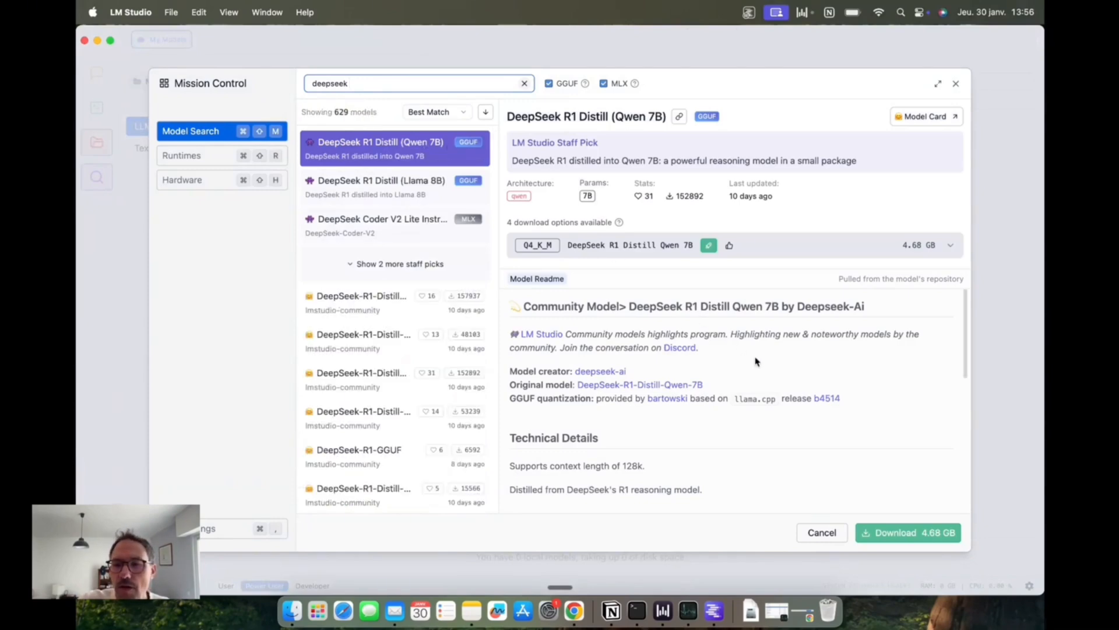
click(949, 532)
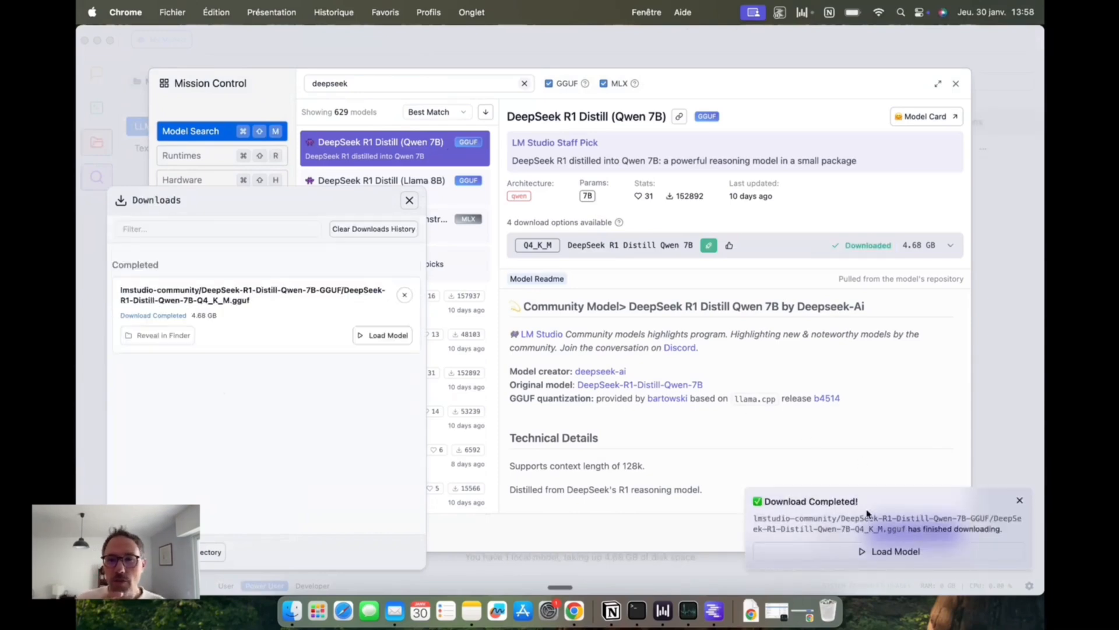
Step: Load the downloaded DeepSeek R1 Distill Qwen 7B model into a chat and close the downloads list
click(881, 555)
click(866, 555)
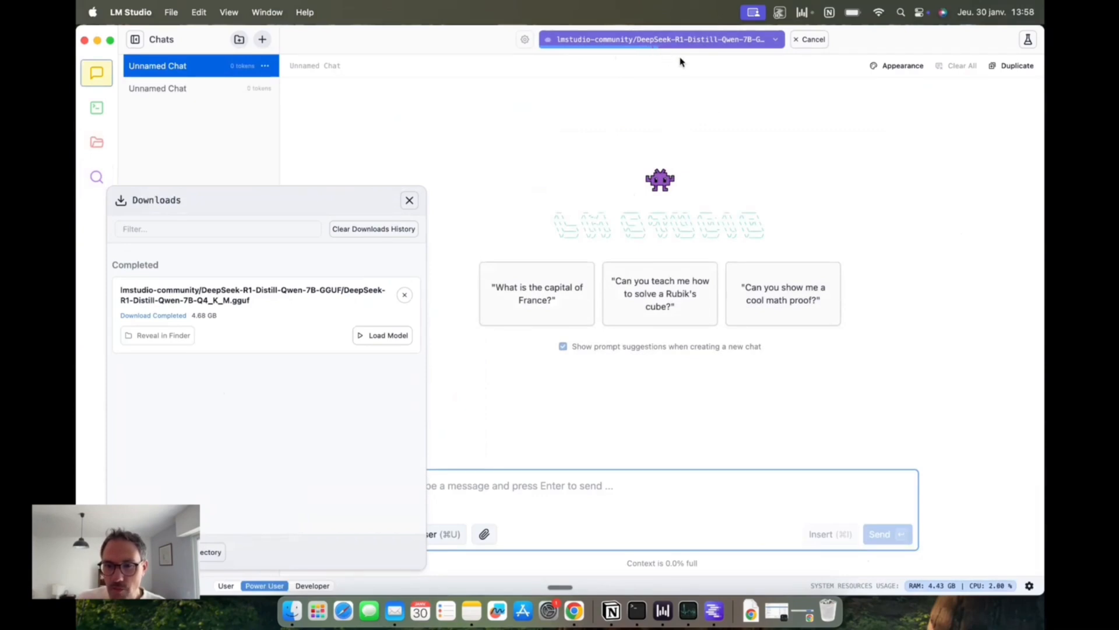
click(409, 200)
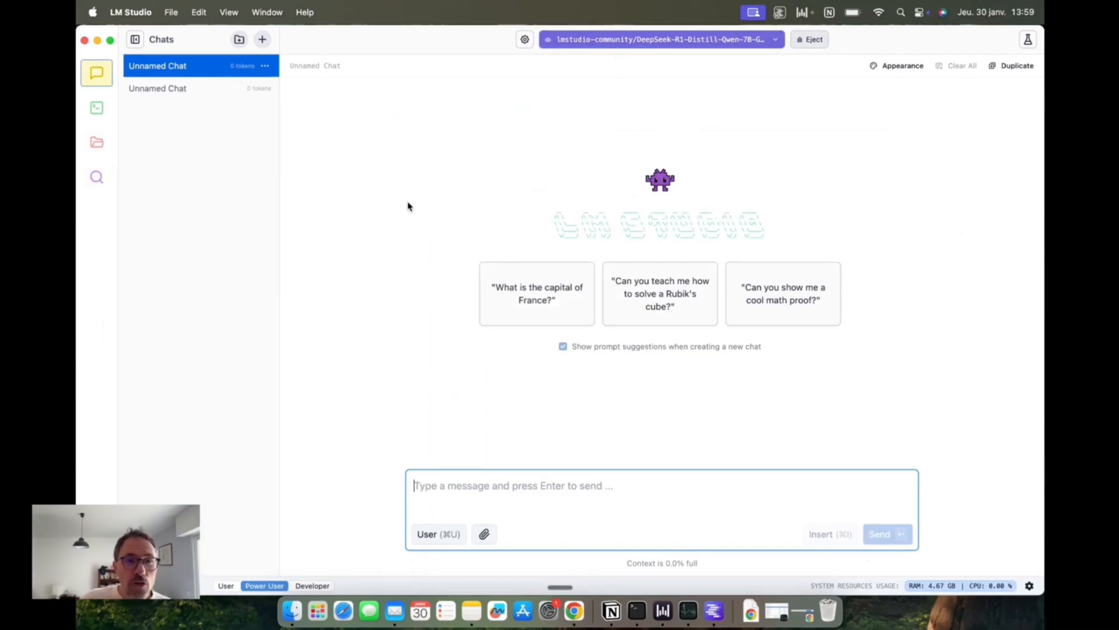
Step: Send the message "hello" to the loaded model
text(hello)
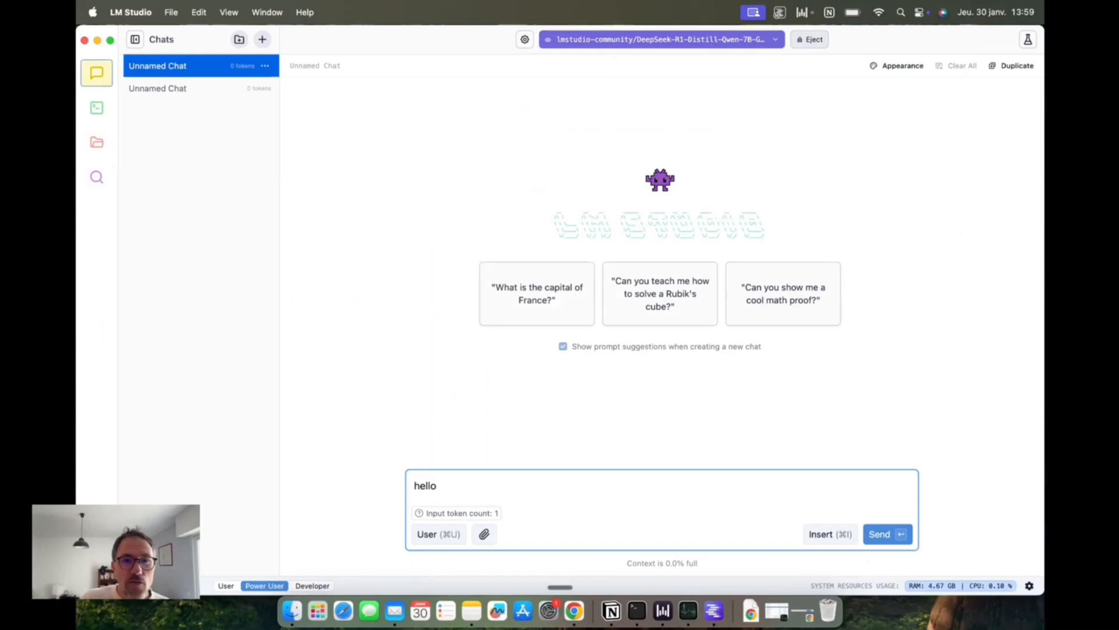
key(Return)
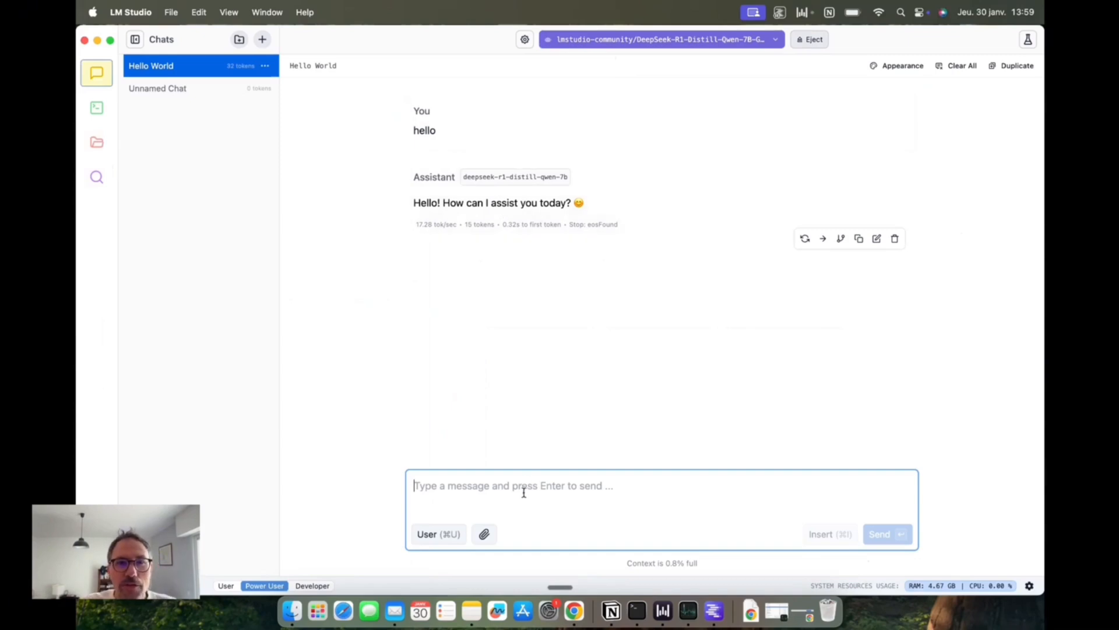
Step: Send the message "Donne-moi des idées d'applications que je pourrais créer pour un micro-SAS." and expand the model's thoughts
key(fn)
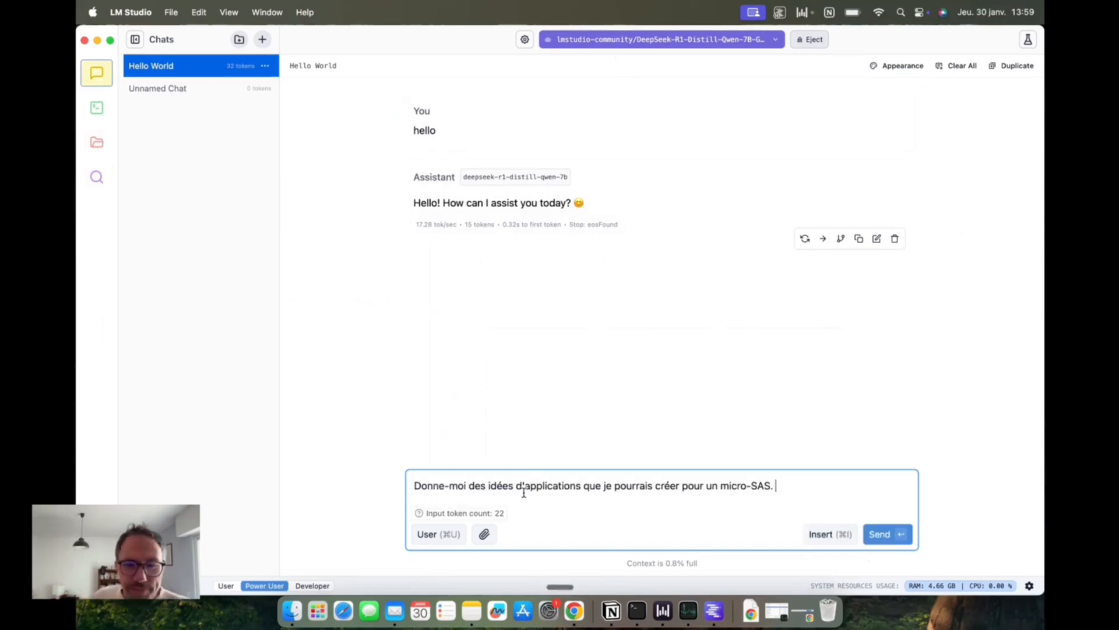
click(881, 533)
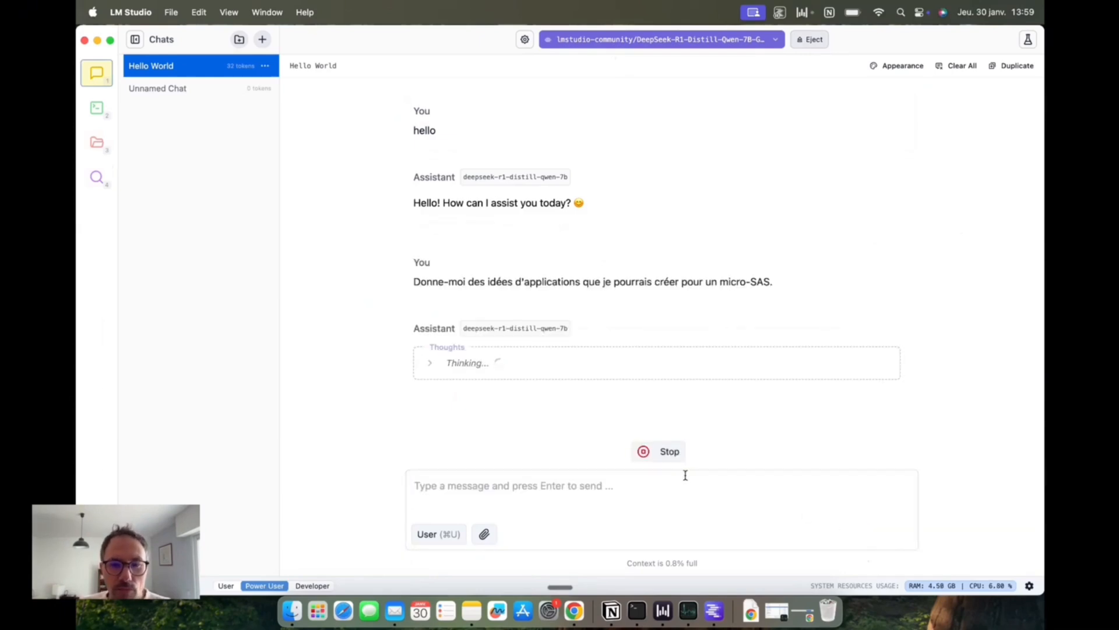
click(430, 363)
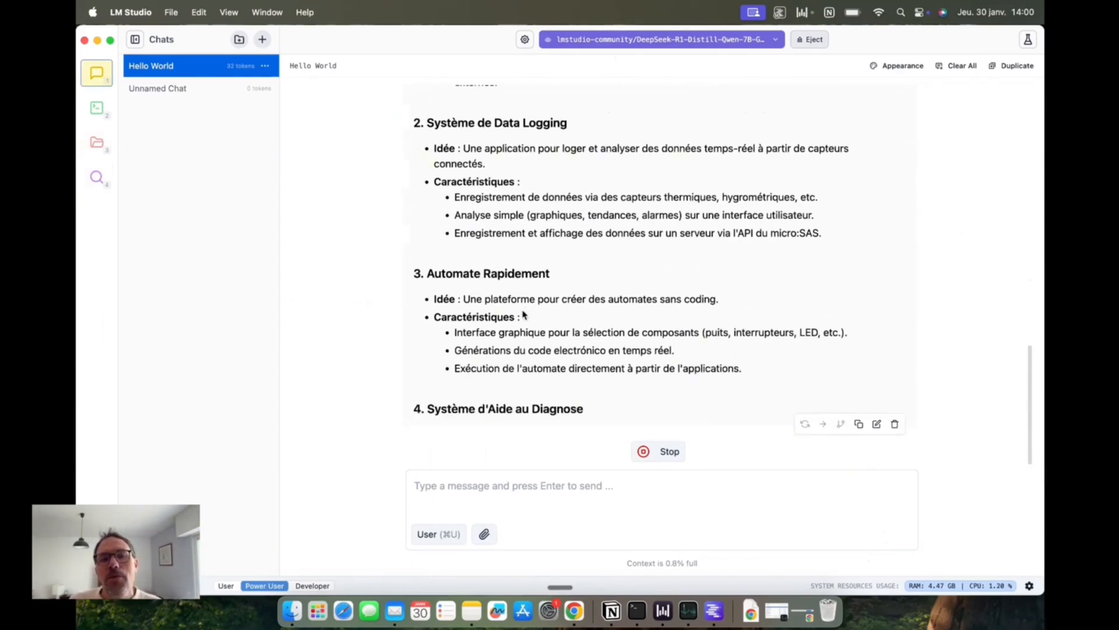
Step: Stop the running reply and send the follow-up "Peux-tu me donner des idées de micro-applications à coder ?" in the same chat
scroll(520, 312, up, 10)
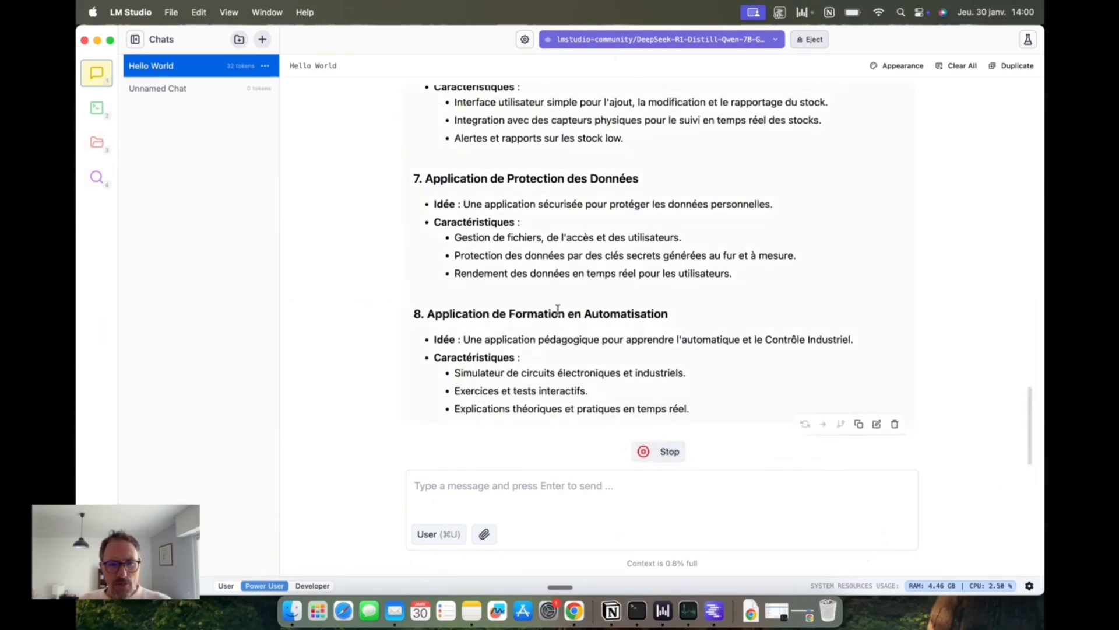
click(646, 453)
click(550, 495)
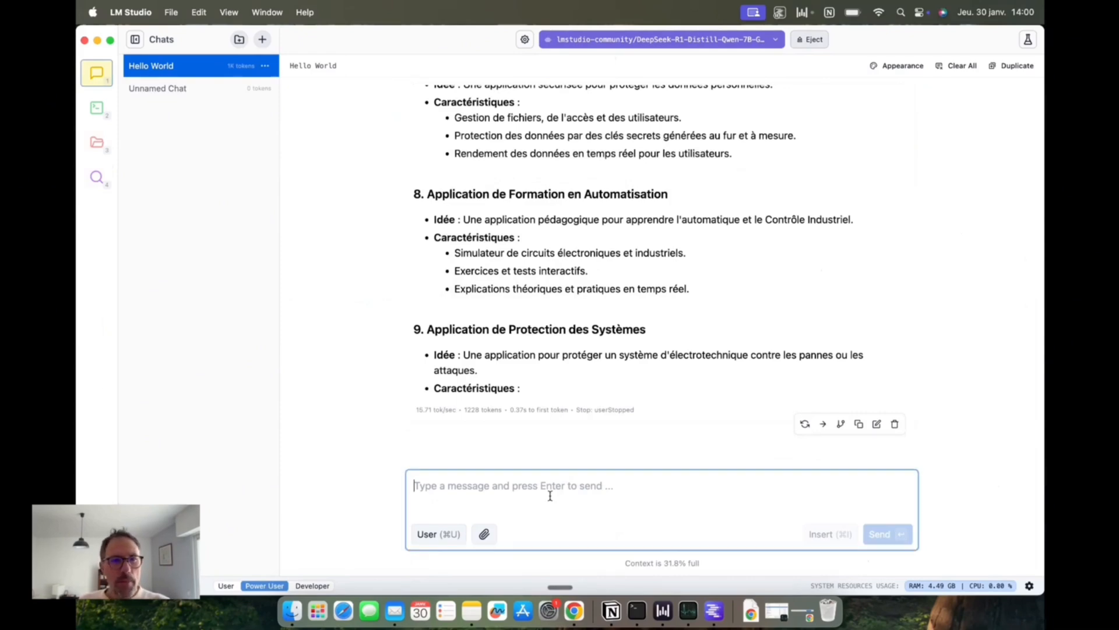
key(fn)
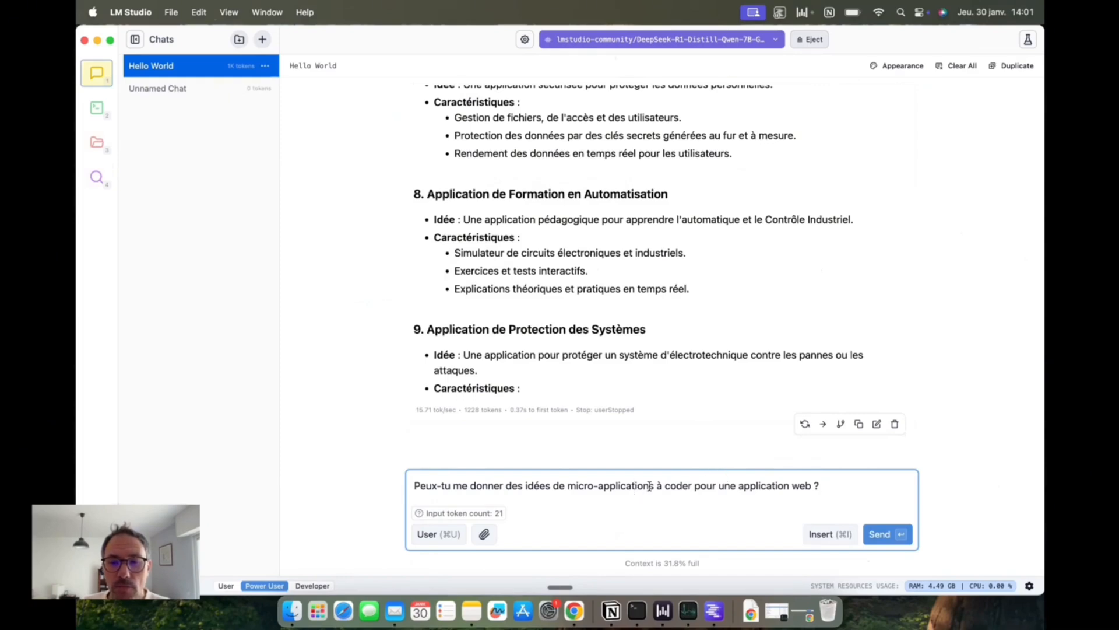
drag(692, 485, 809, 484)
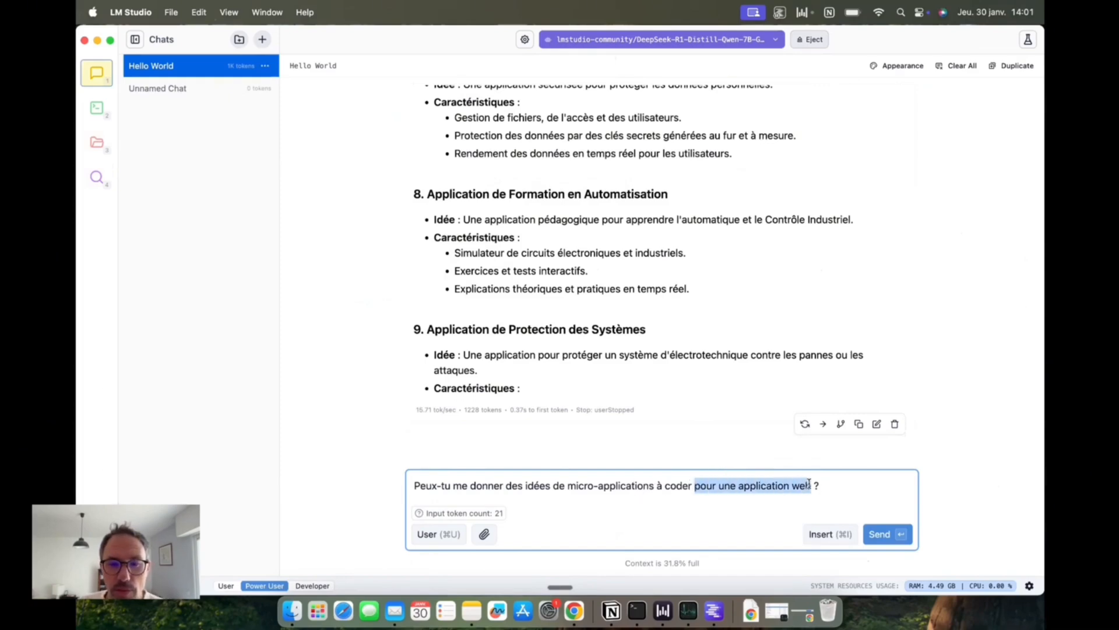
key(BackSpace)
key(Return)
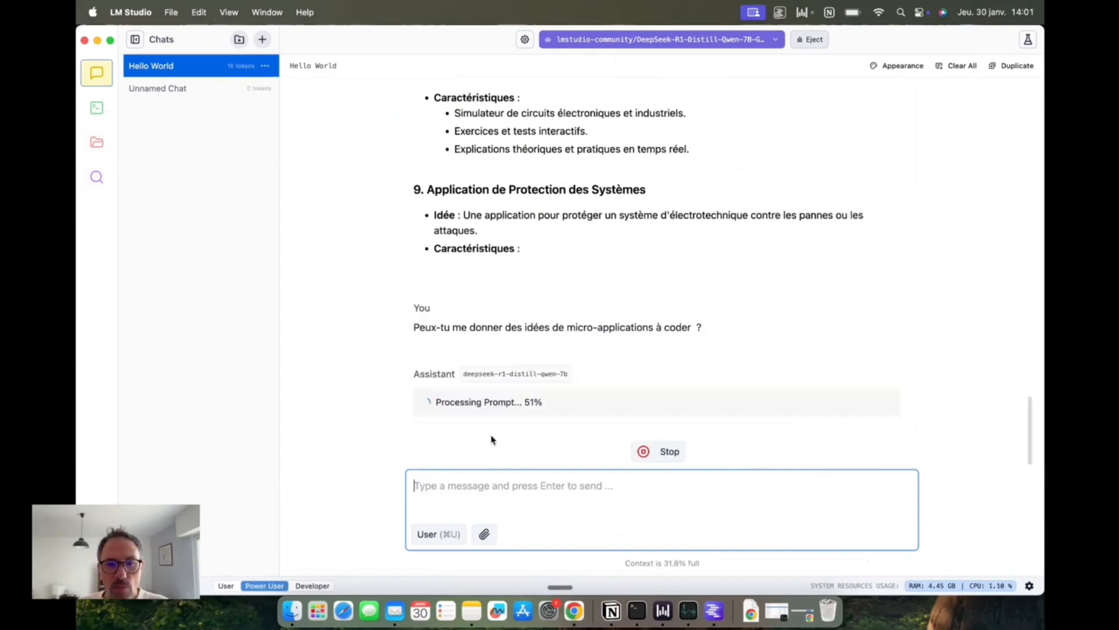
Step: Discard the edit opened on the model's new reply and stop the reply's generation
double_click(501, 373)
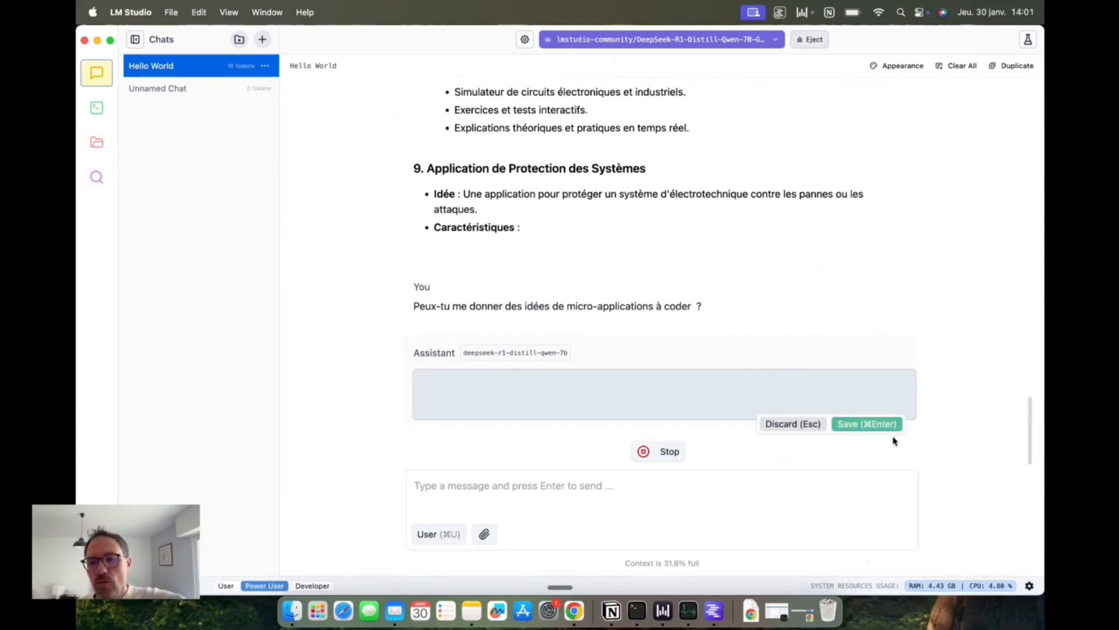
click(804, 424)
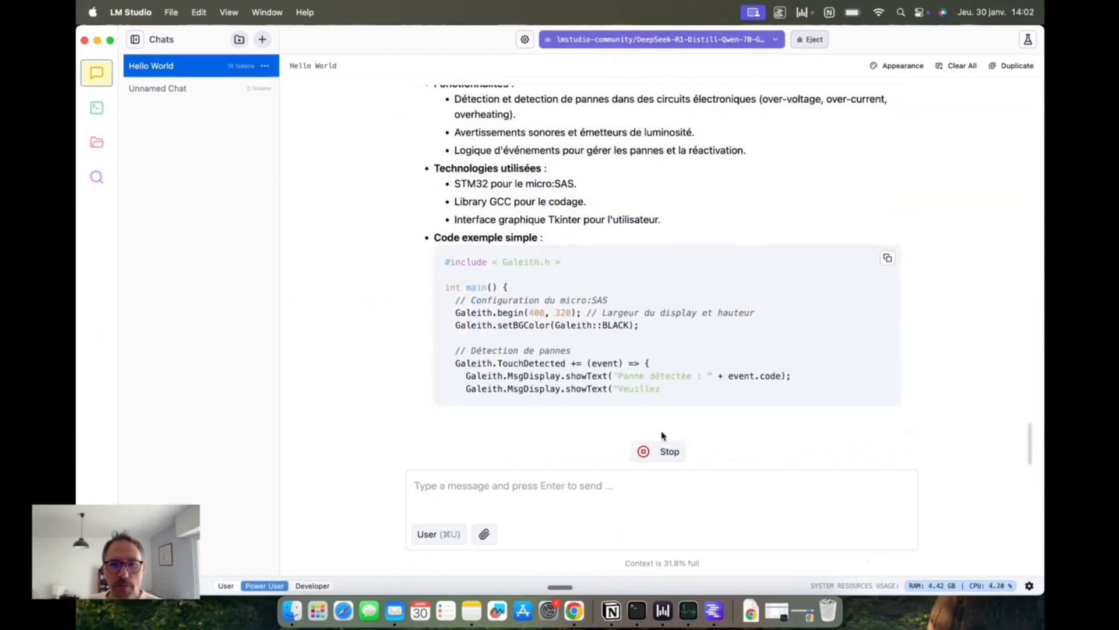
click(646, 450)
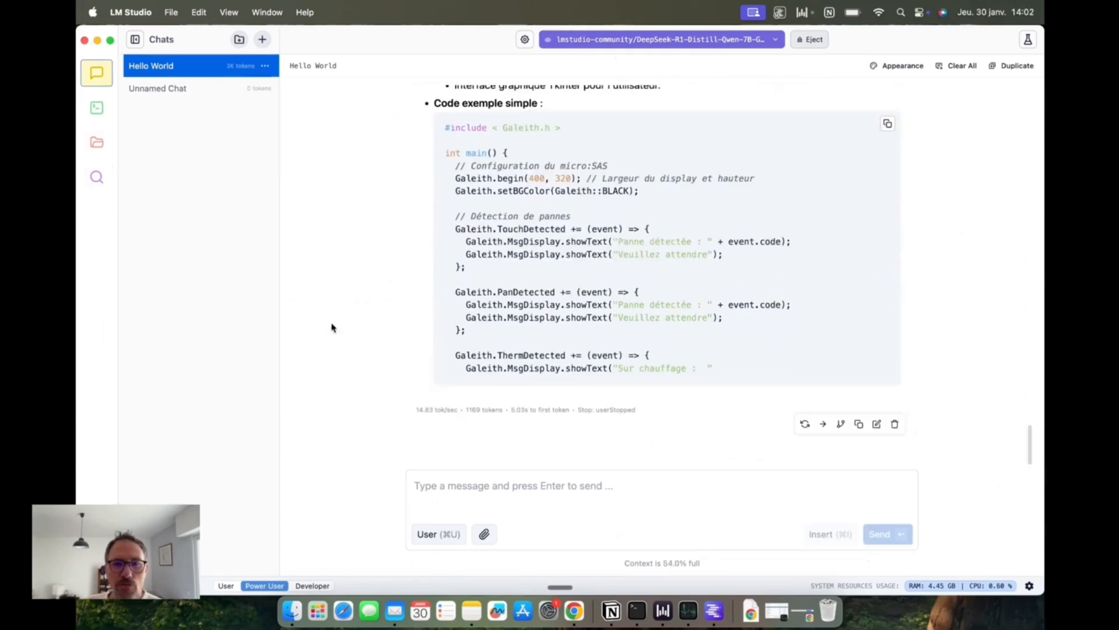
Step: In a new chat, send "Donne-moi des idées d'applications que je pourrais lancer. Je suis novice en code." and expand the model's thoughts
click(262, 39)
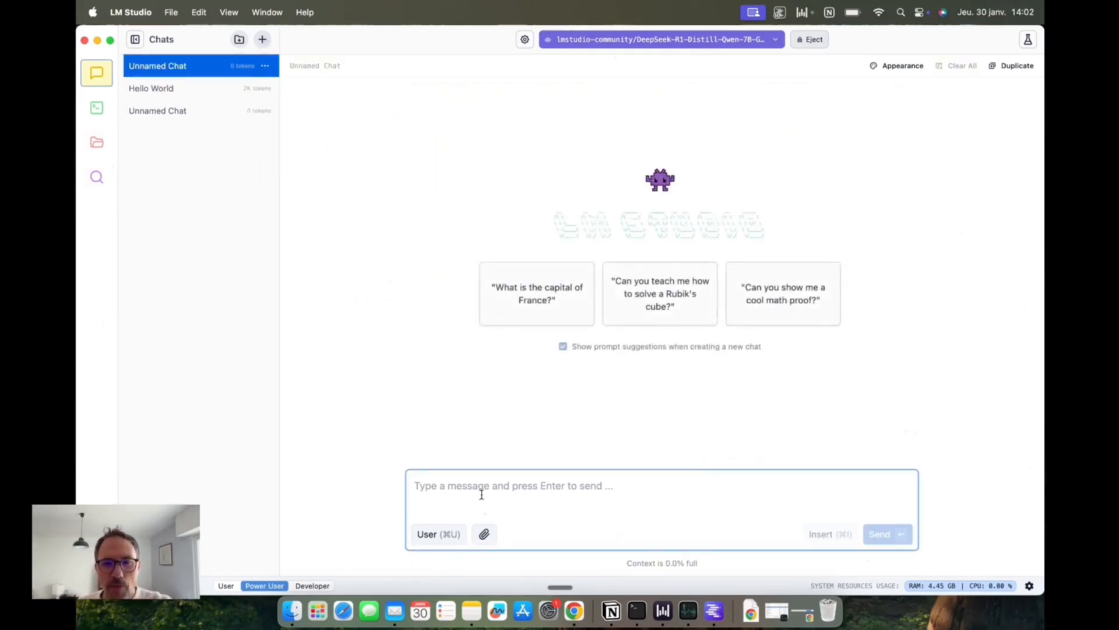
key(fn)
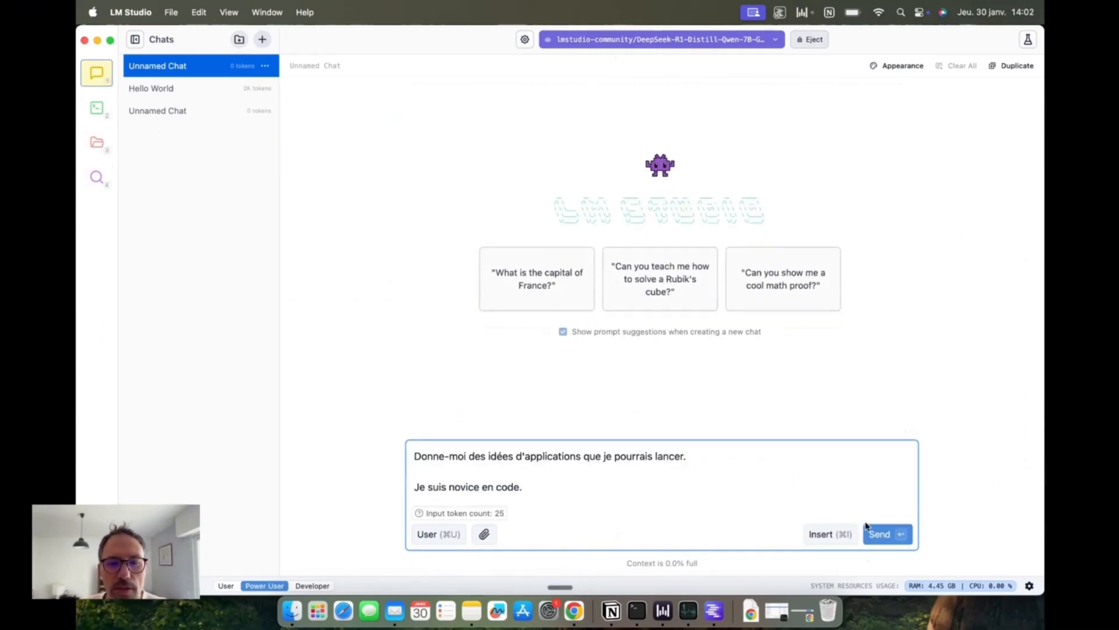
click(888, 535)
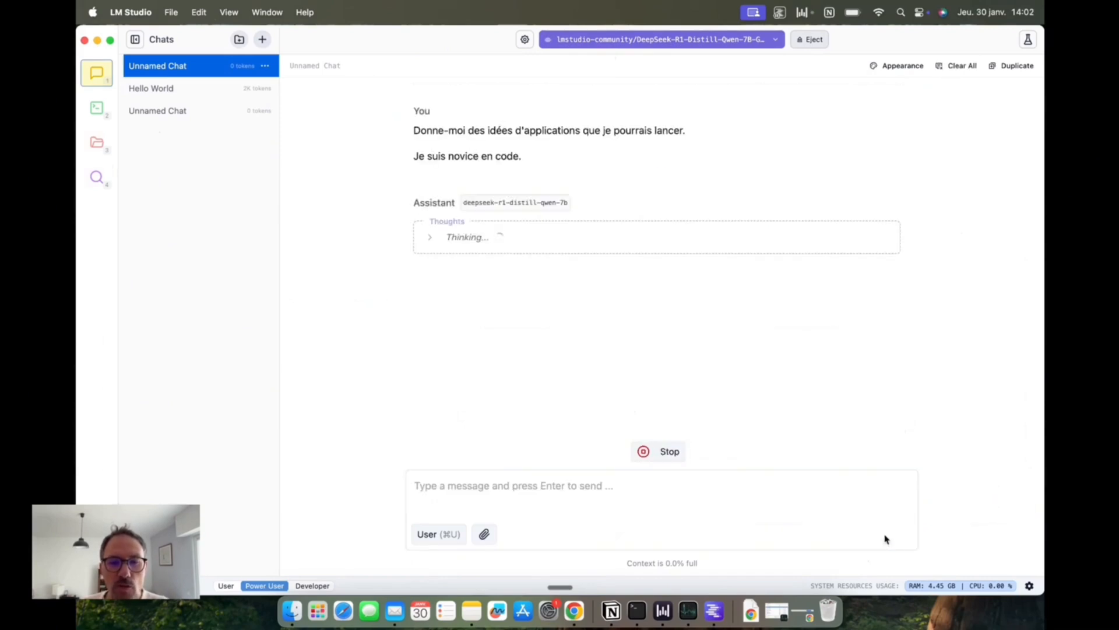
click(429, 237)
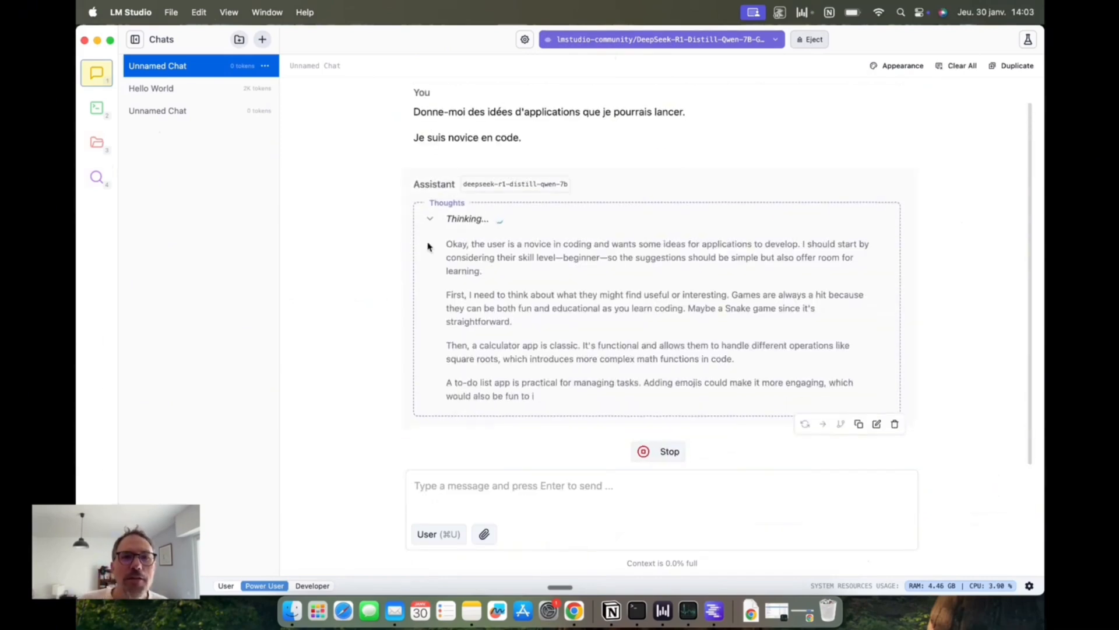